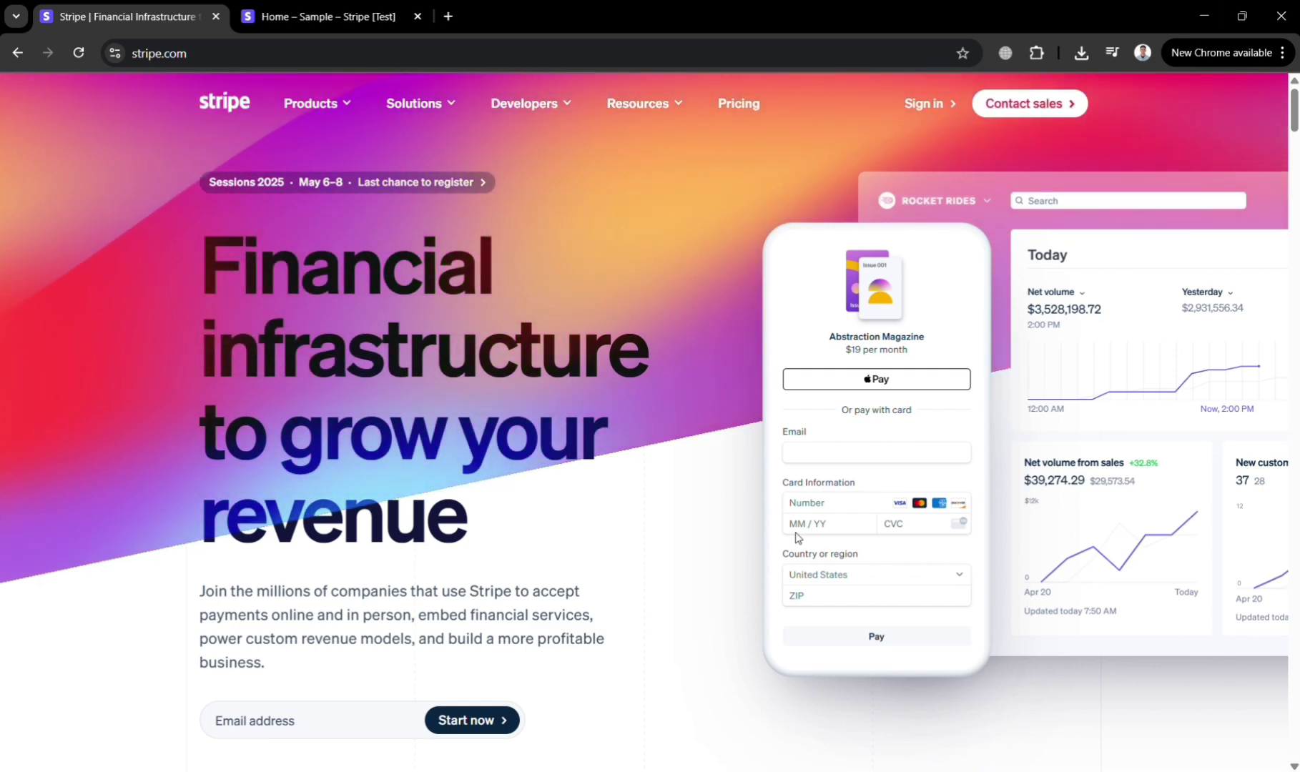
- Switch to the Stripe [Test] dashboard tab
scroll(797, 537, down, 20)
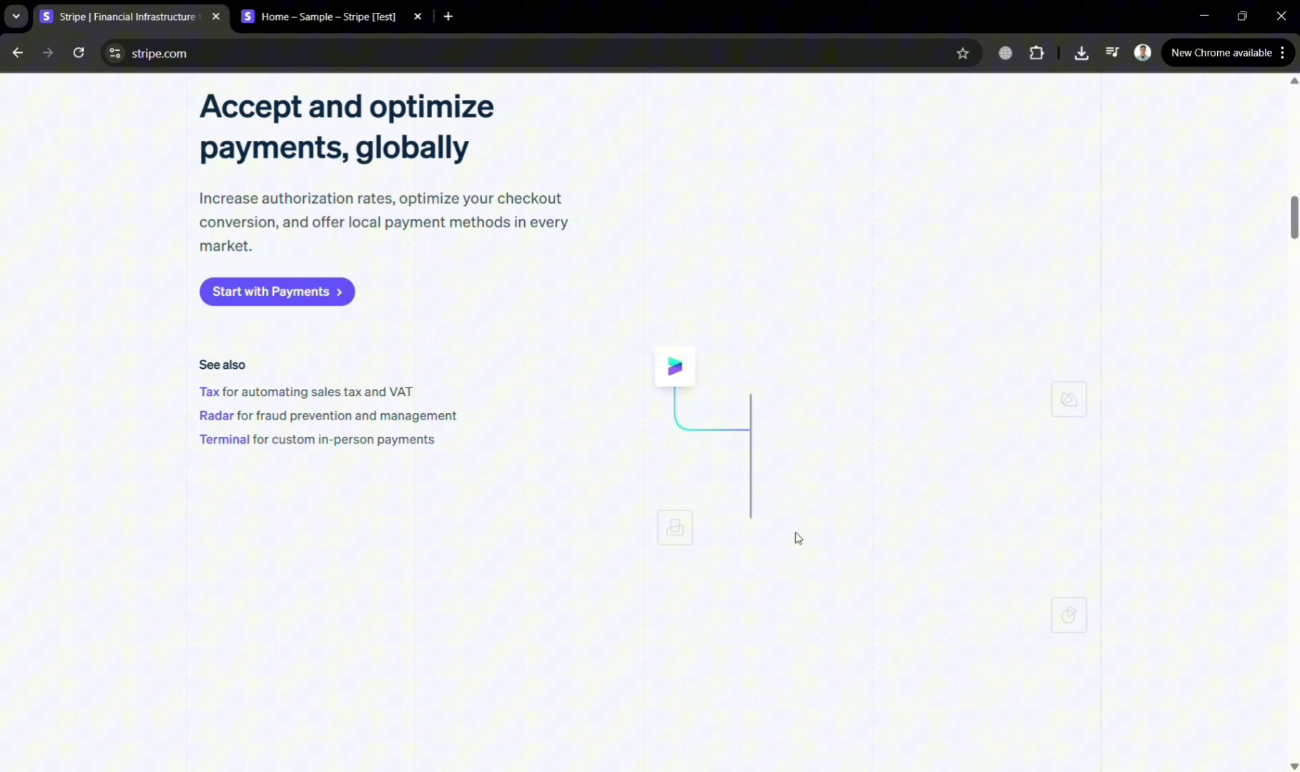
scroll(797, 537, down, 5)
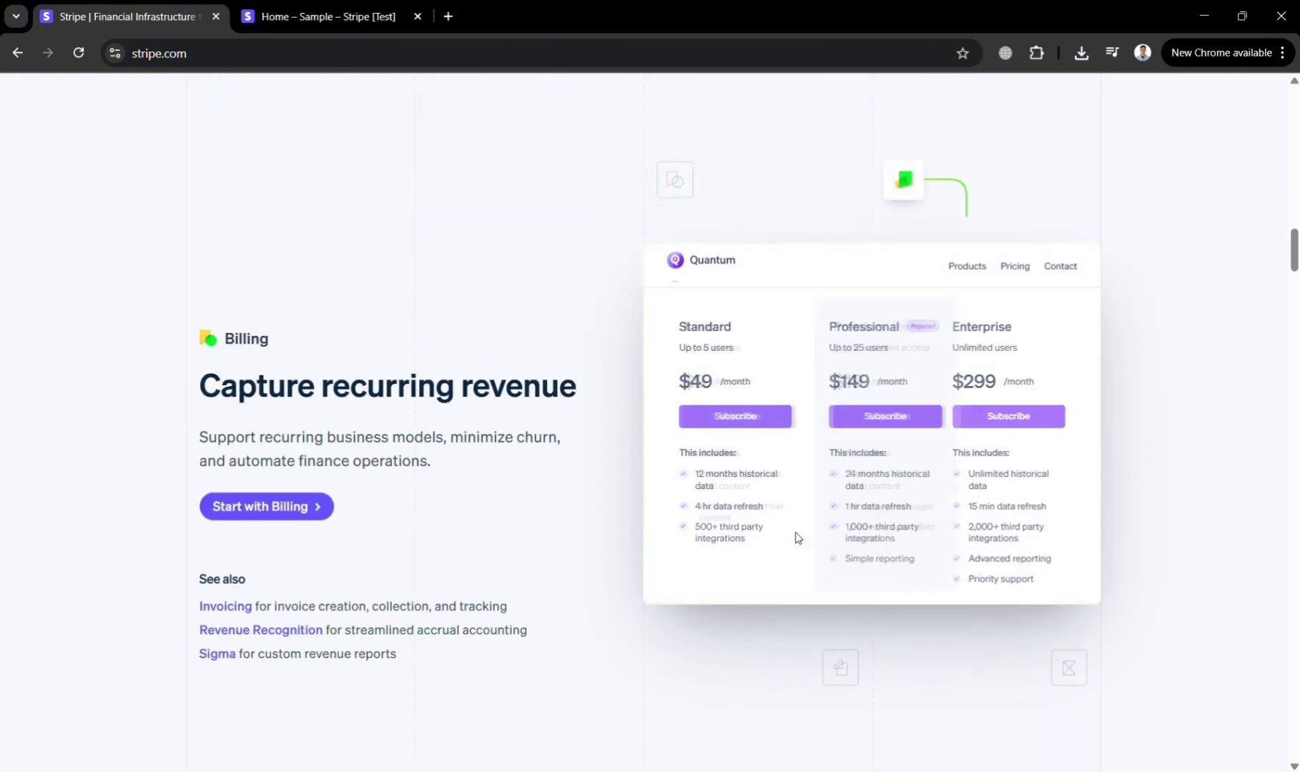
scroll(797, 538, down, 6)
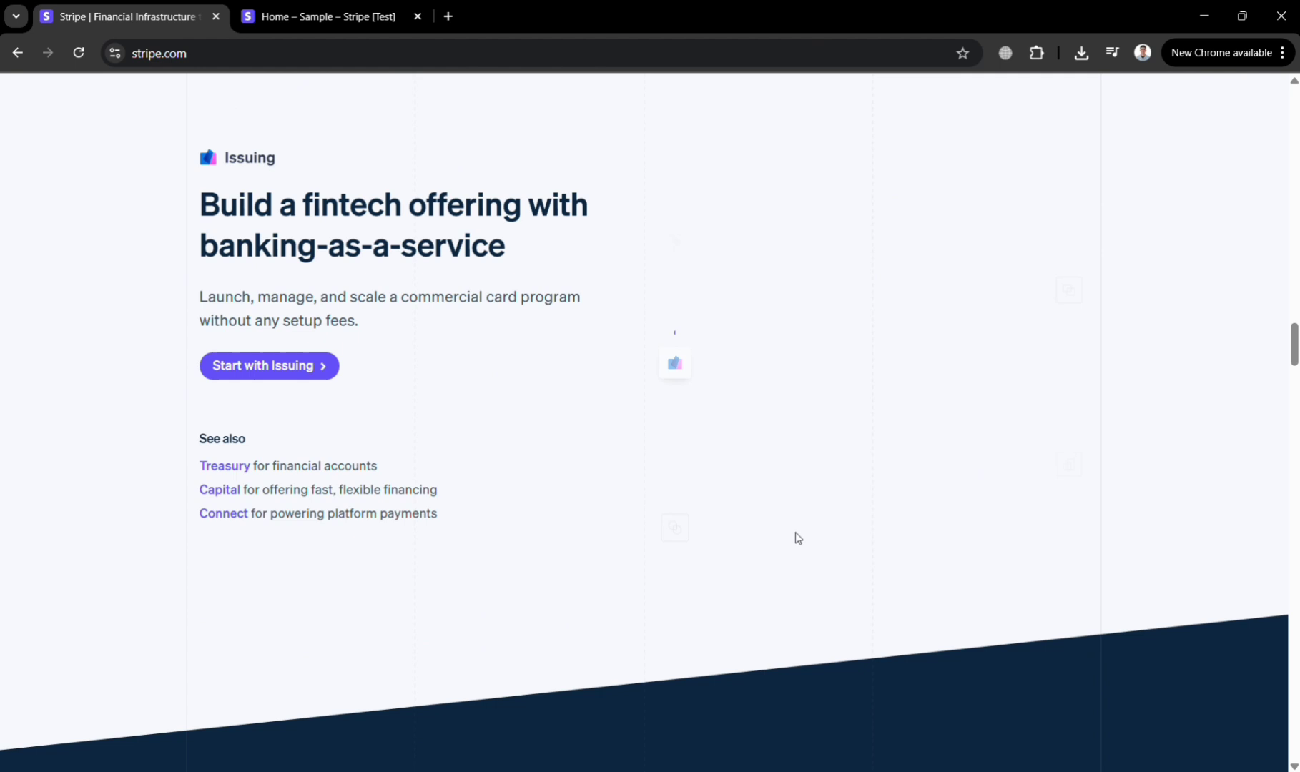
scroll(795, 532, down, 15)
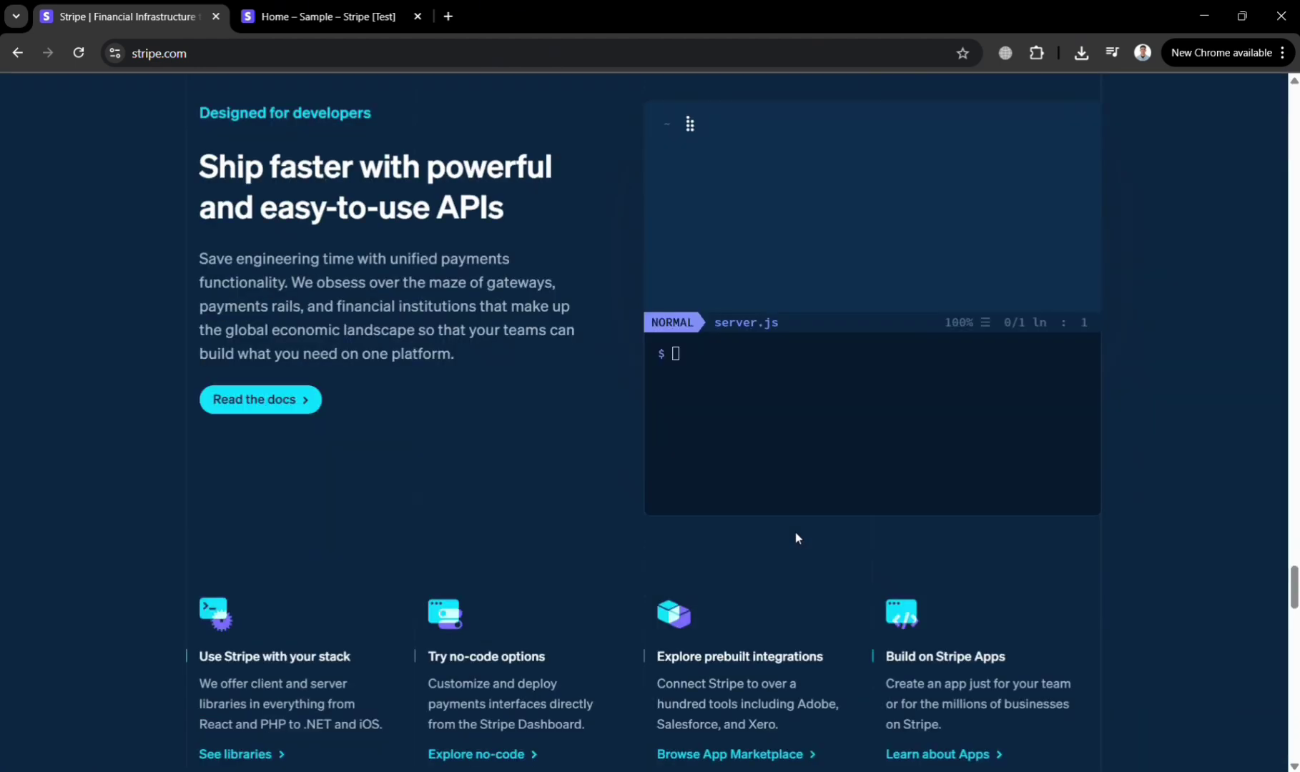
scroll(795, 538, down, 20)
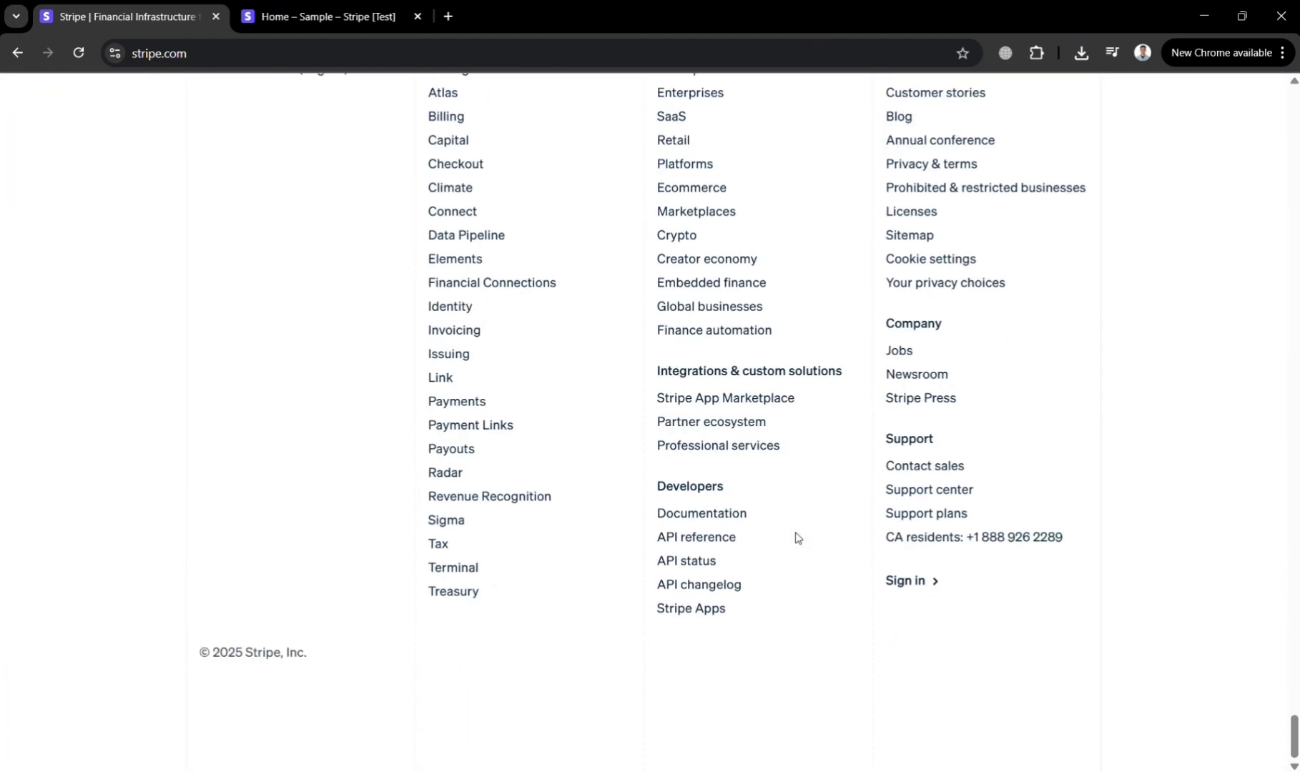
scroll(797, 538, up, 20)
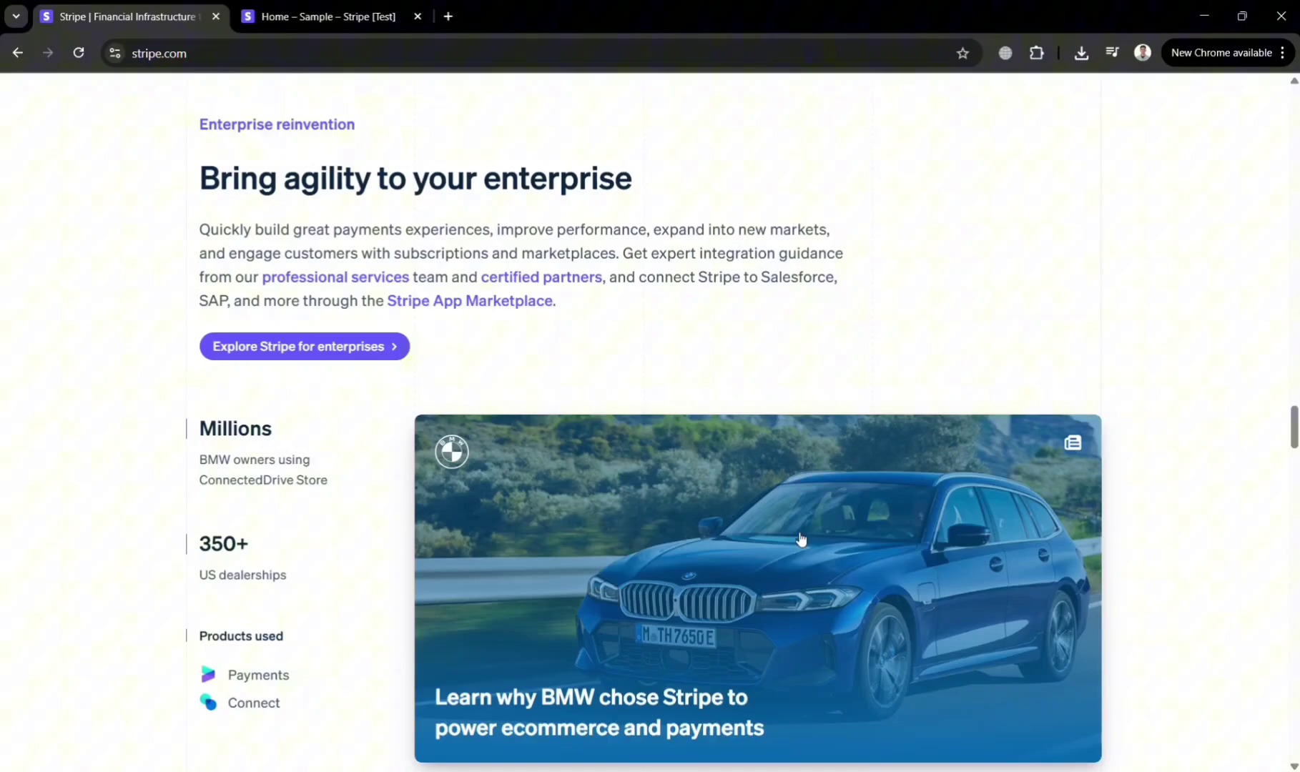
scroll(801, 540, up, 20)
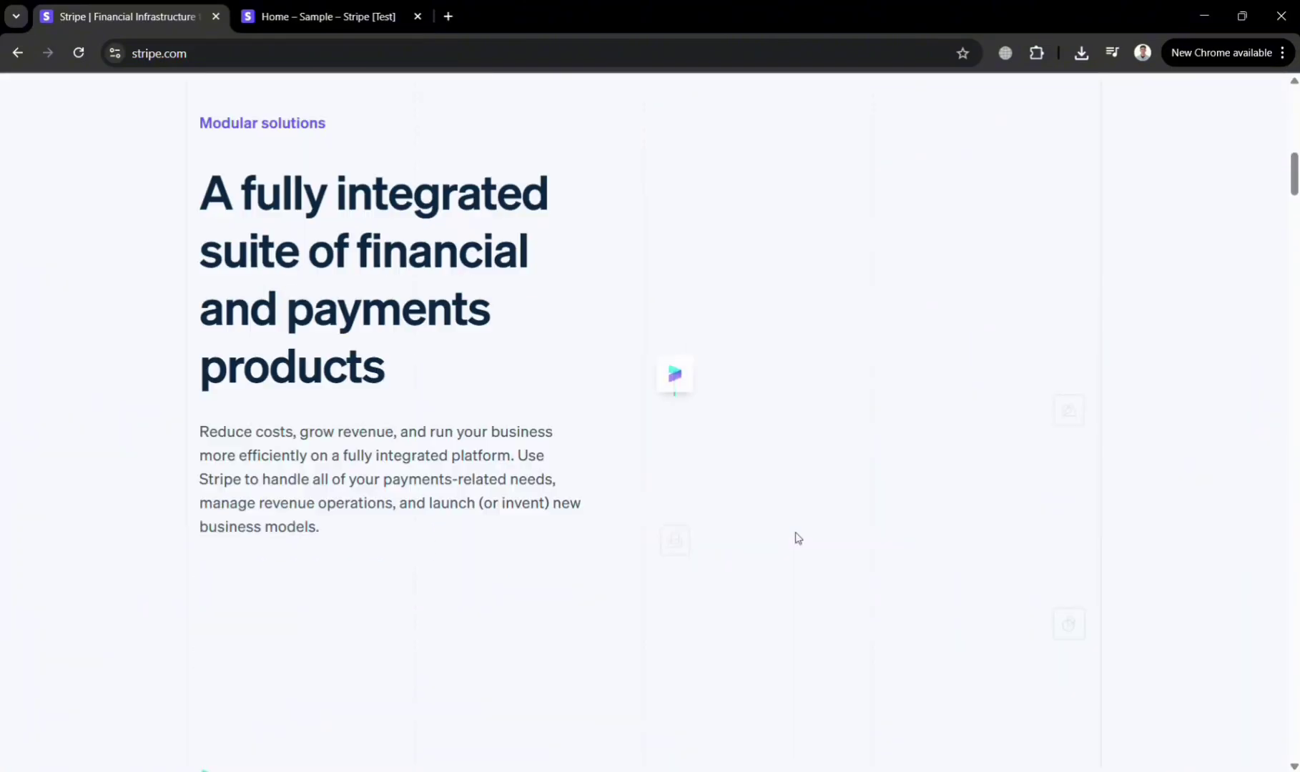
scroll(798, 538, up, 8)
mouse_move(338, 100)
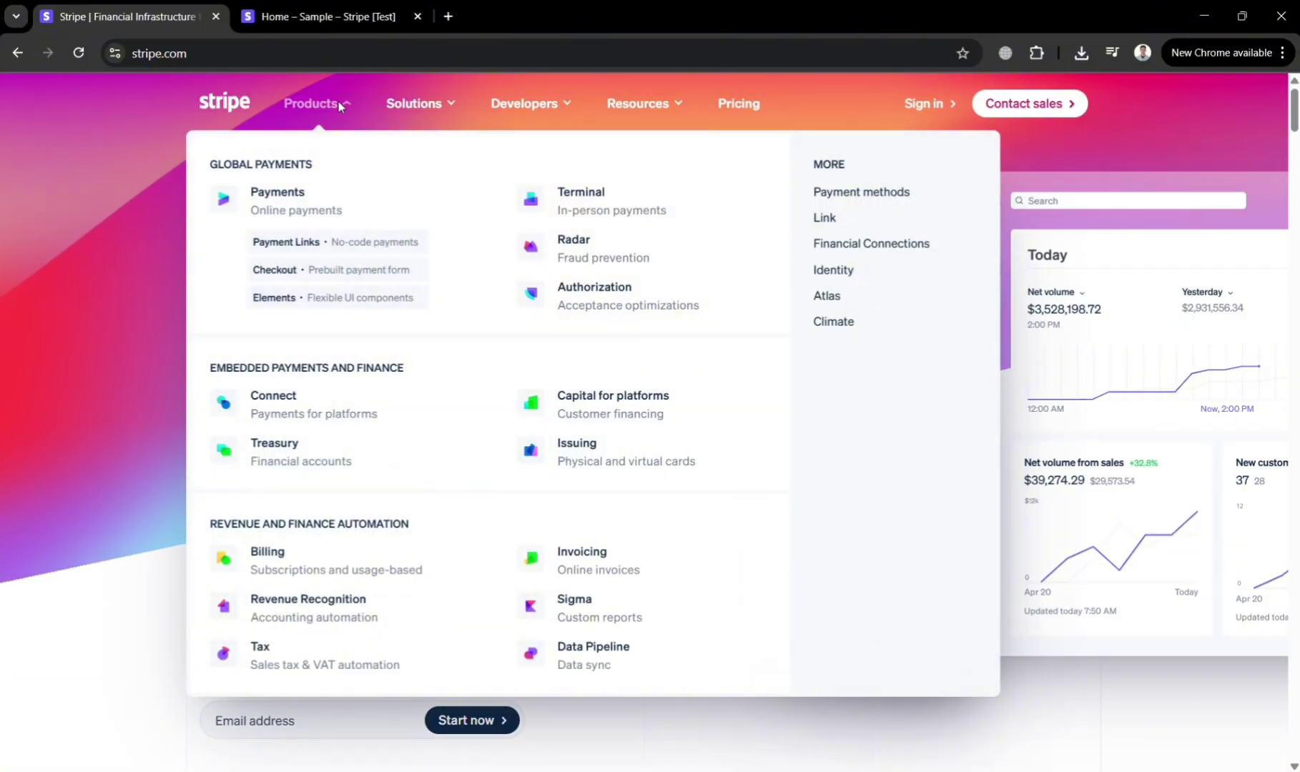
mouse_move(500, 102)
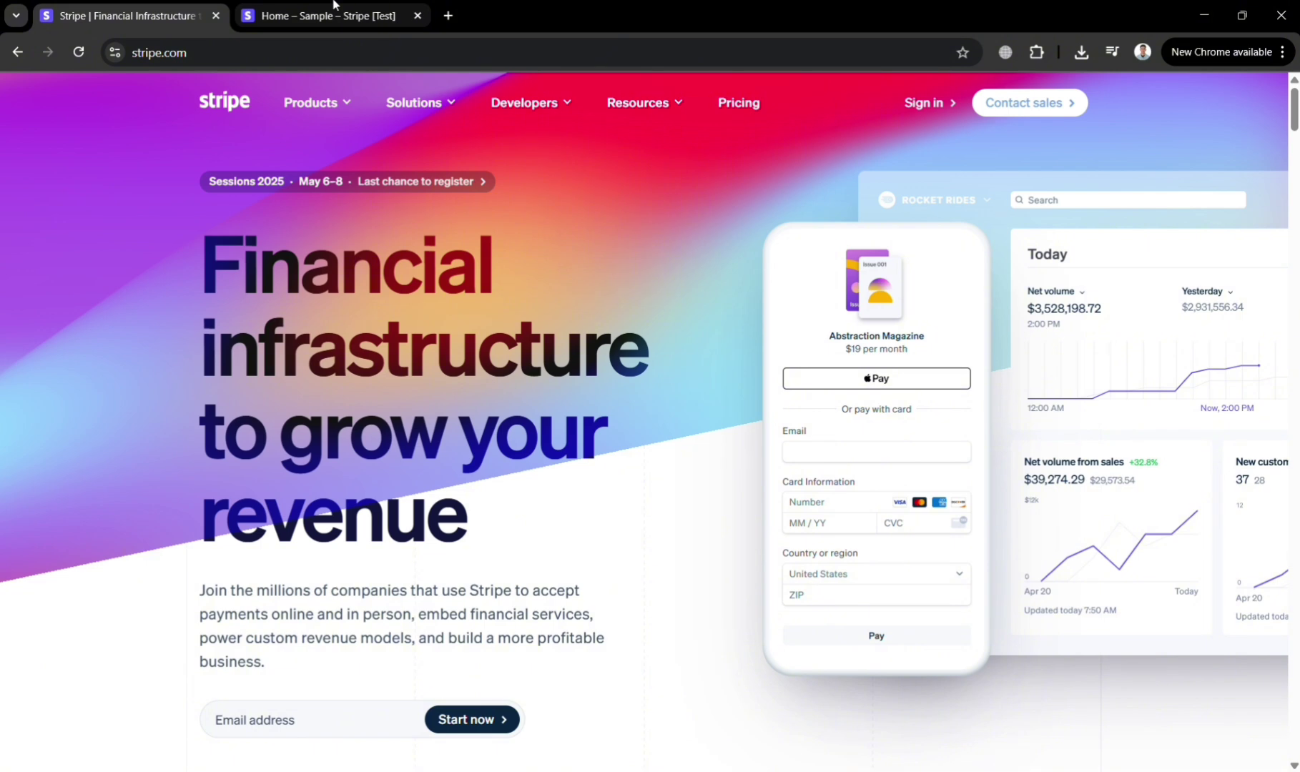
click(333, 4)
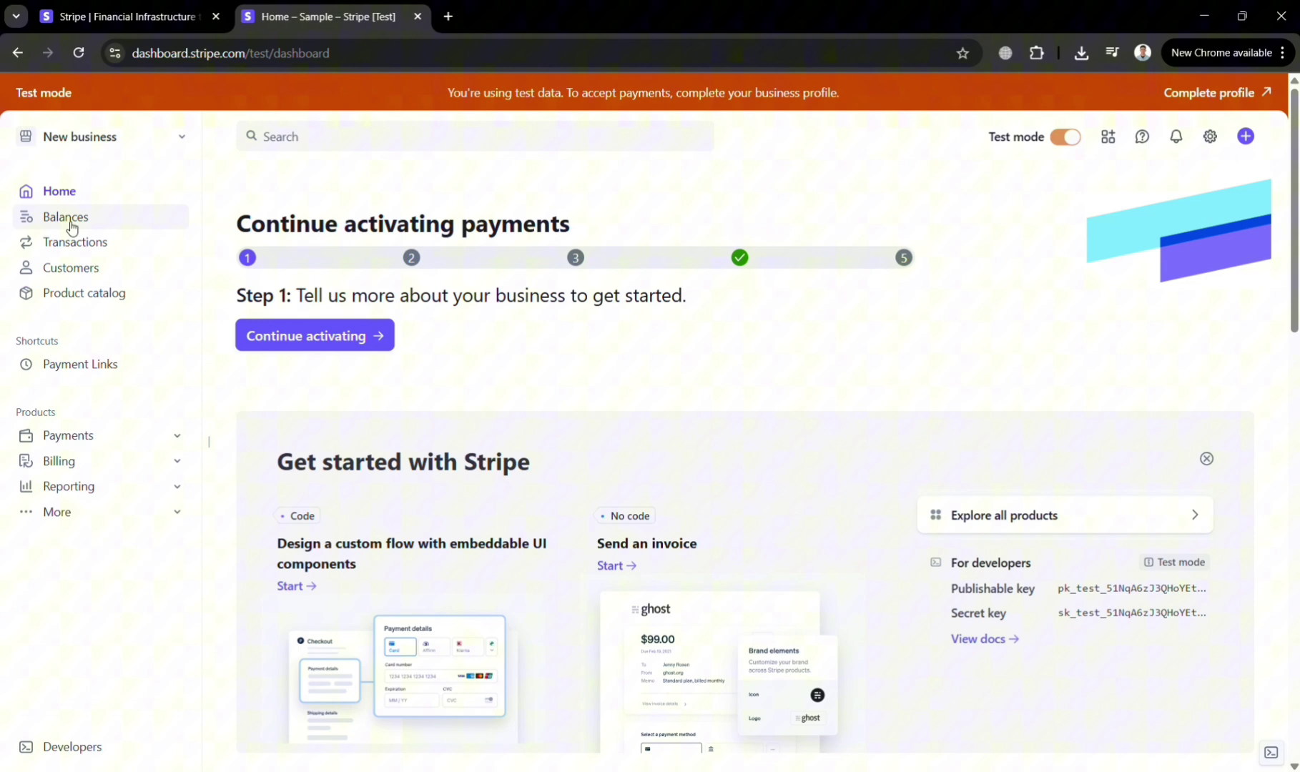
- Open the Product catalog, which lists Shirt for Men at $19.99 USD per month
scroll(360, 525, down, 10)
scroll(360, 526, up, 10)
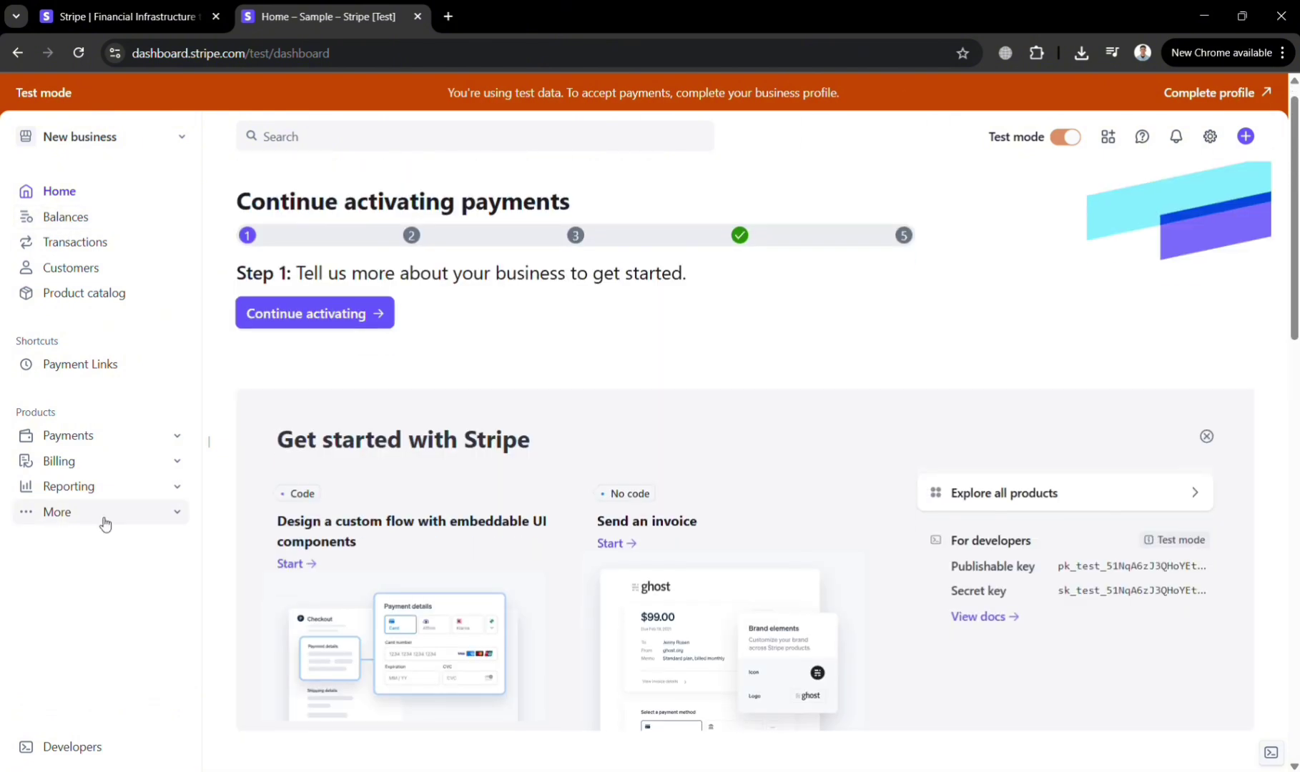
scroll(106, 524, down, 6)
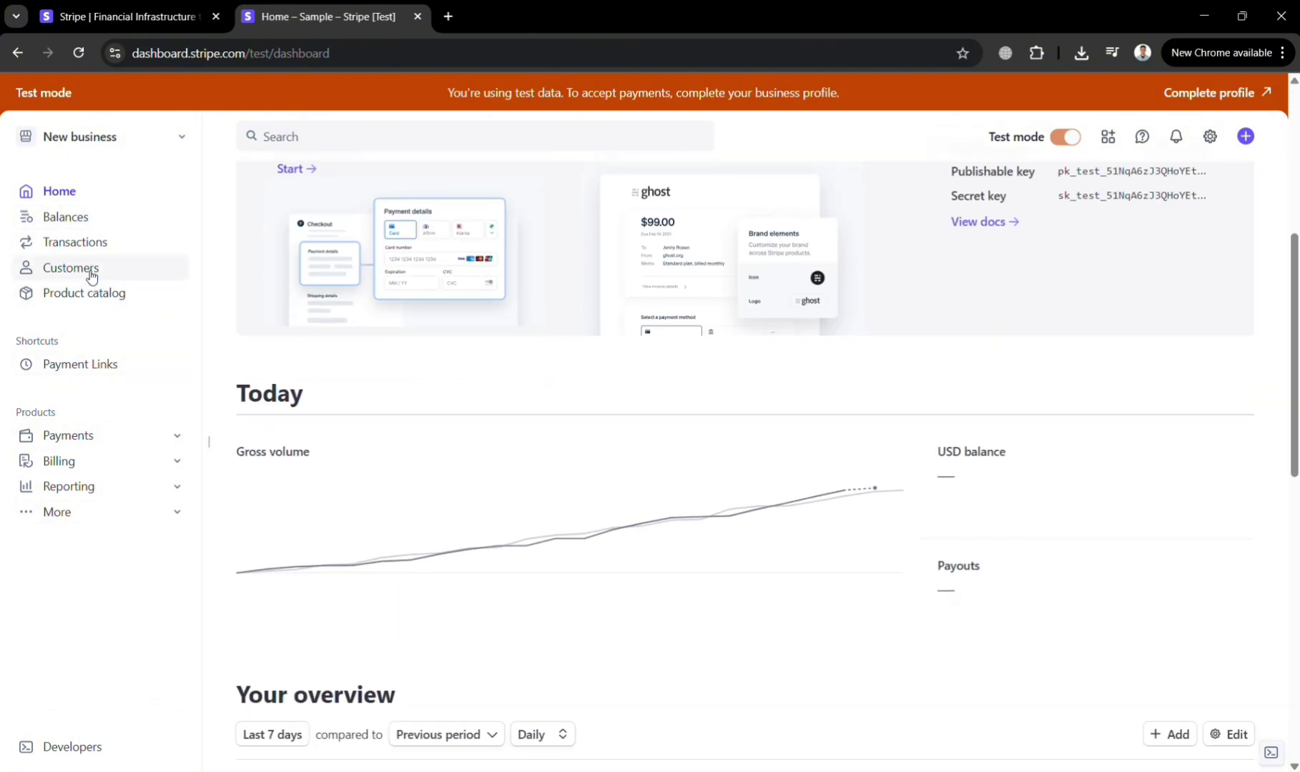
click(100, 293)
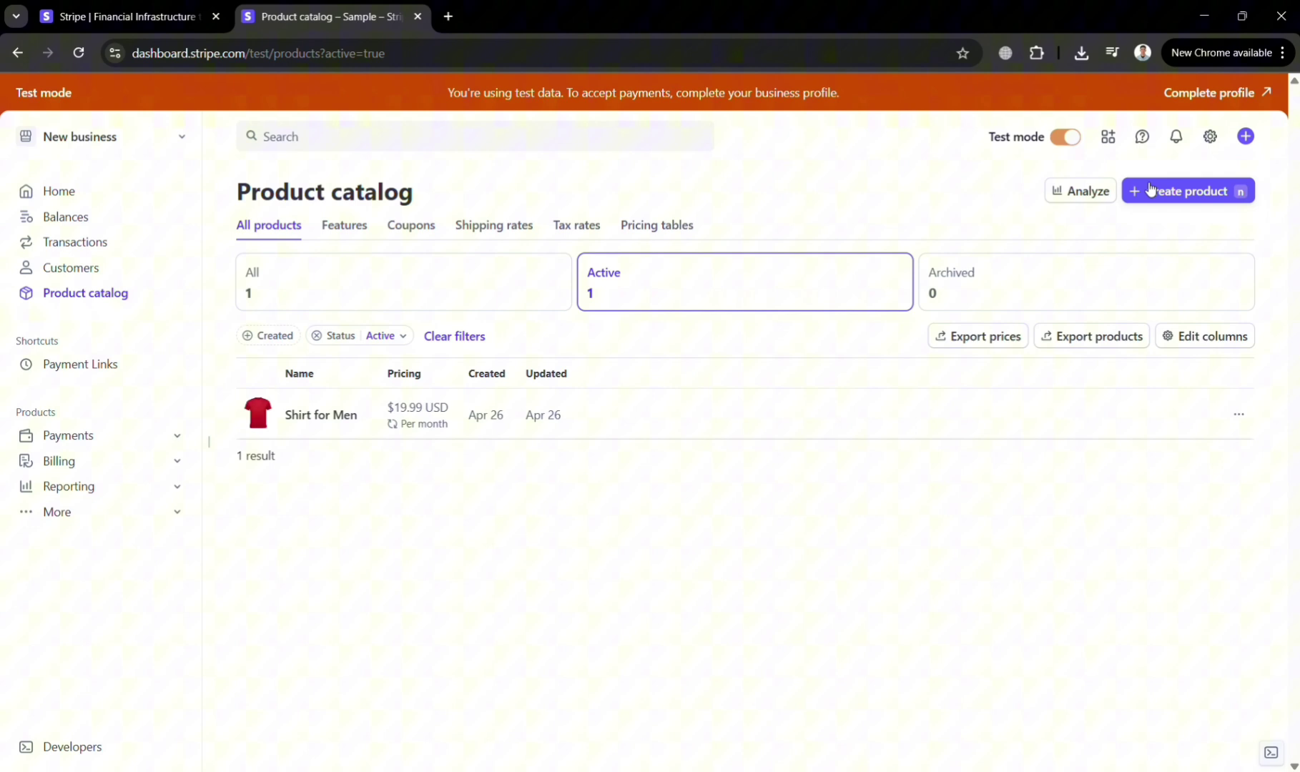
- Start a new product and attach the shoe image to it
click(1149, 189)
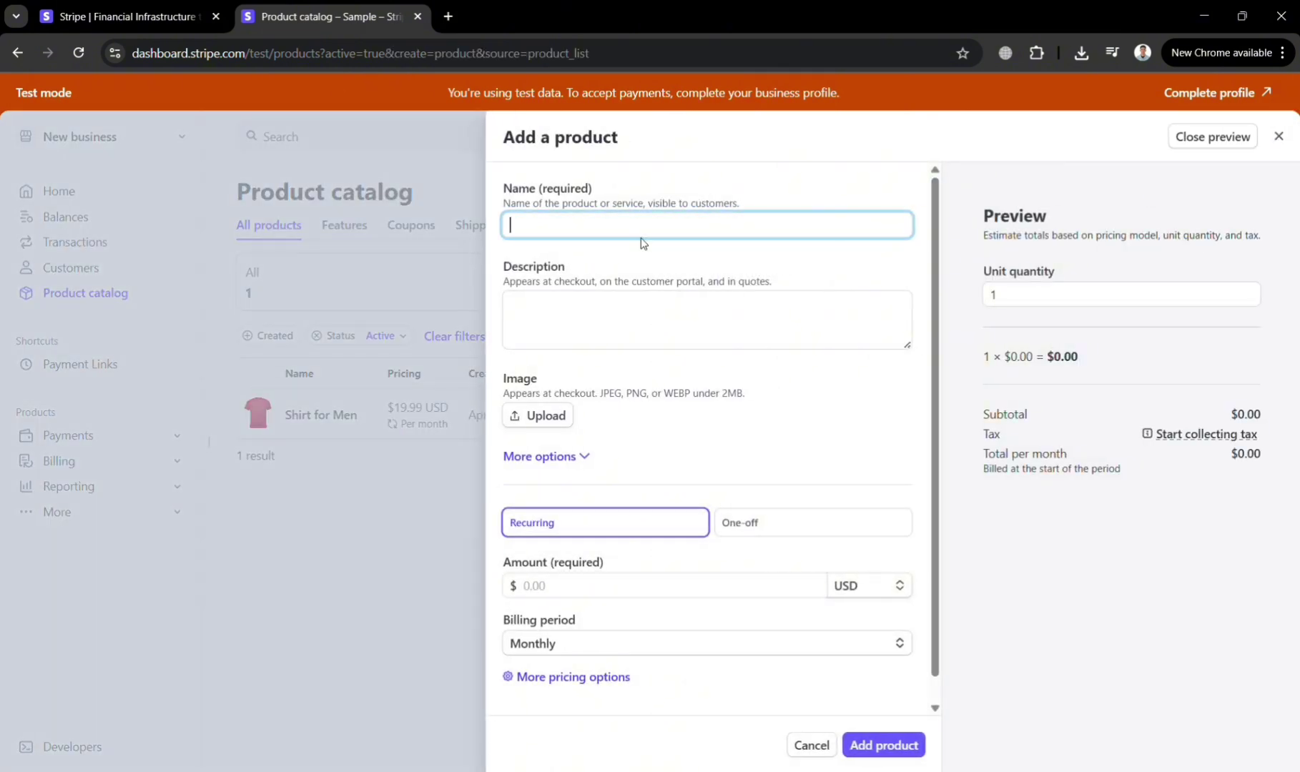
click(525, 423)
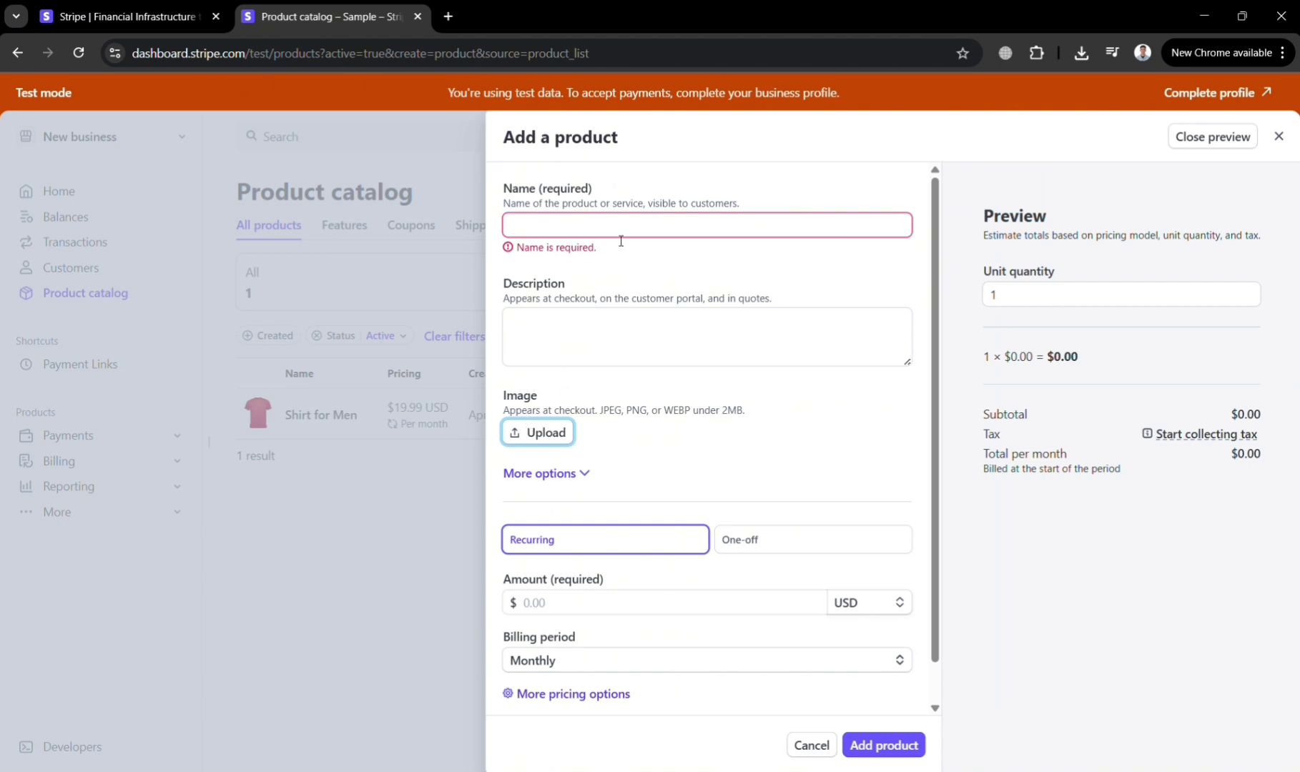
click(555, 429)
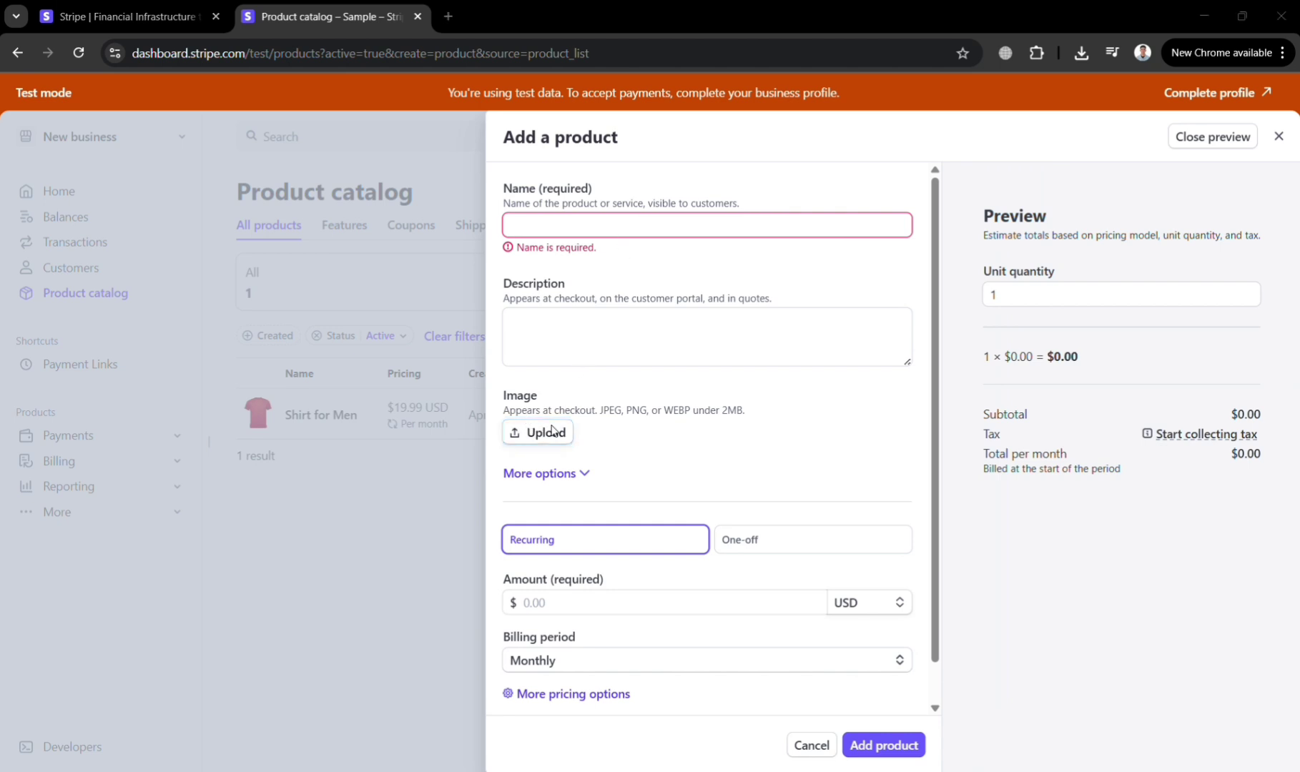
key(Return)
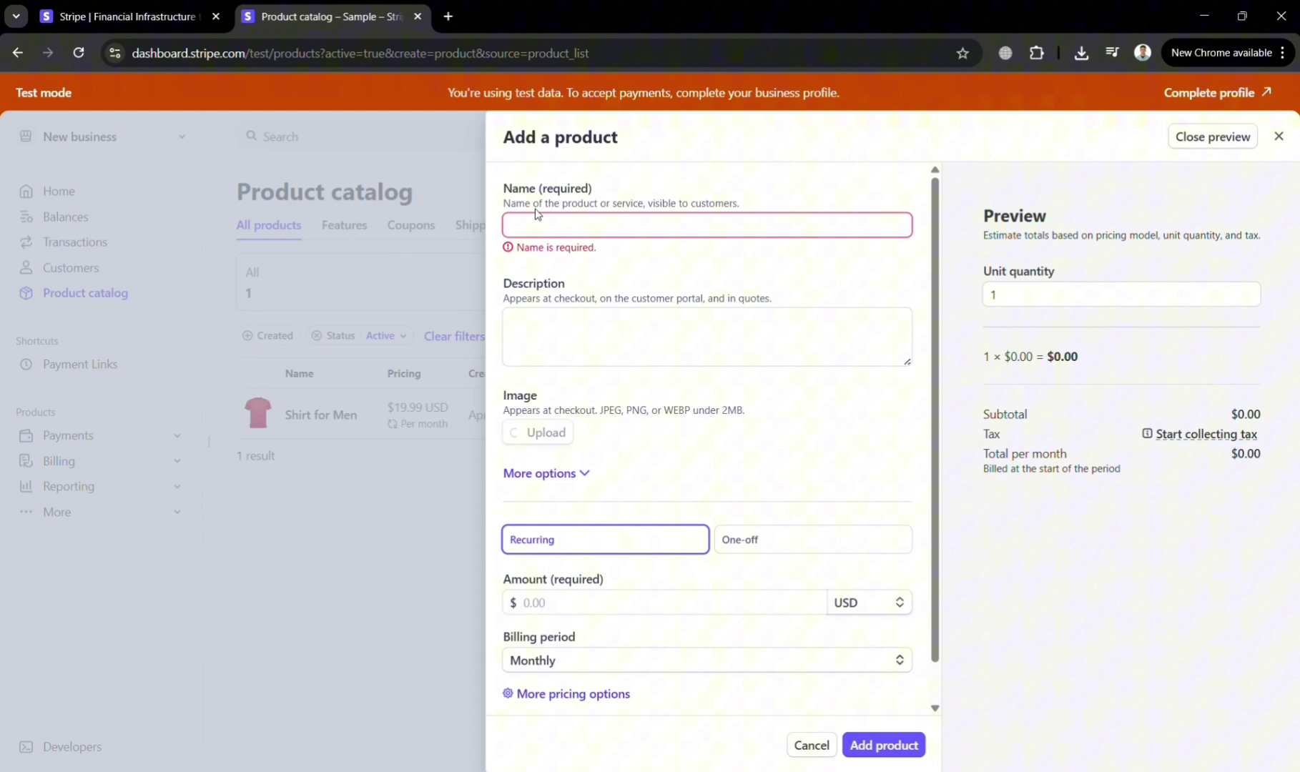
- Name it Onitsuka Tiger Shoes, price it $50.00 USD monthly, and add it
click(632, 236)
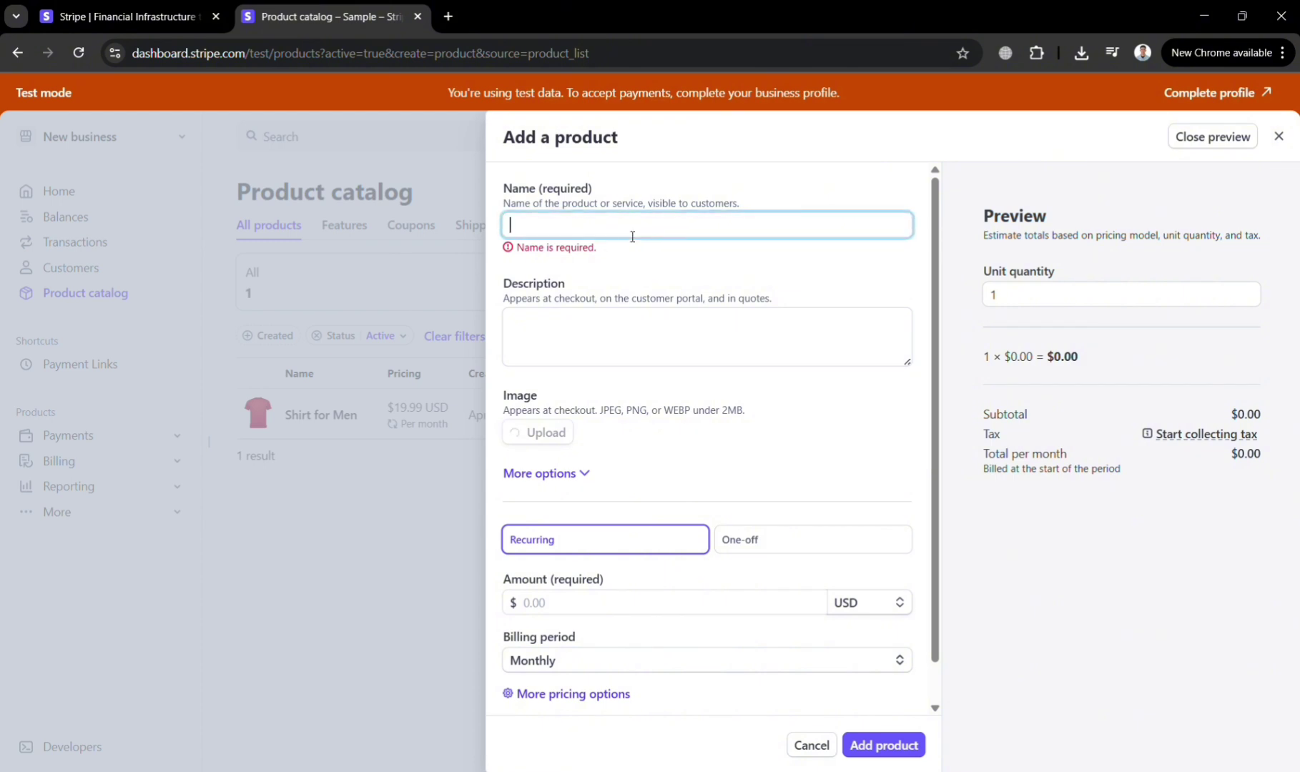
text(Or)
text(its)
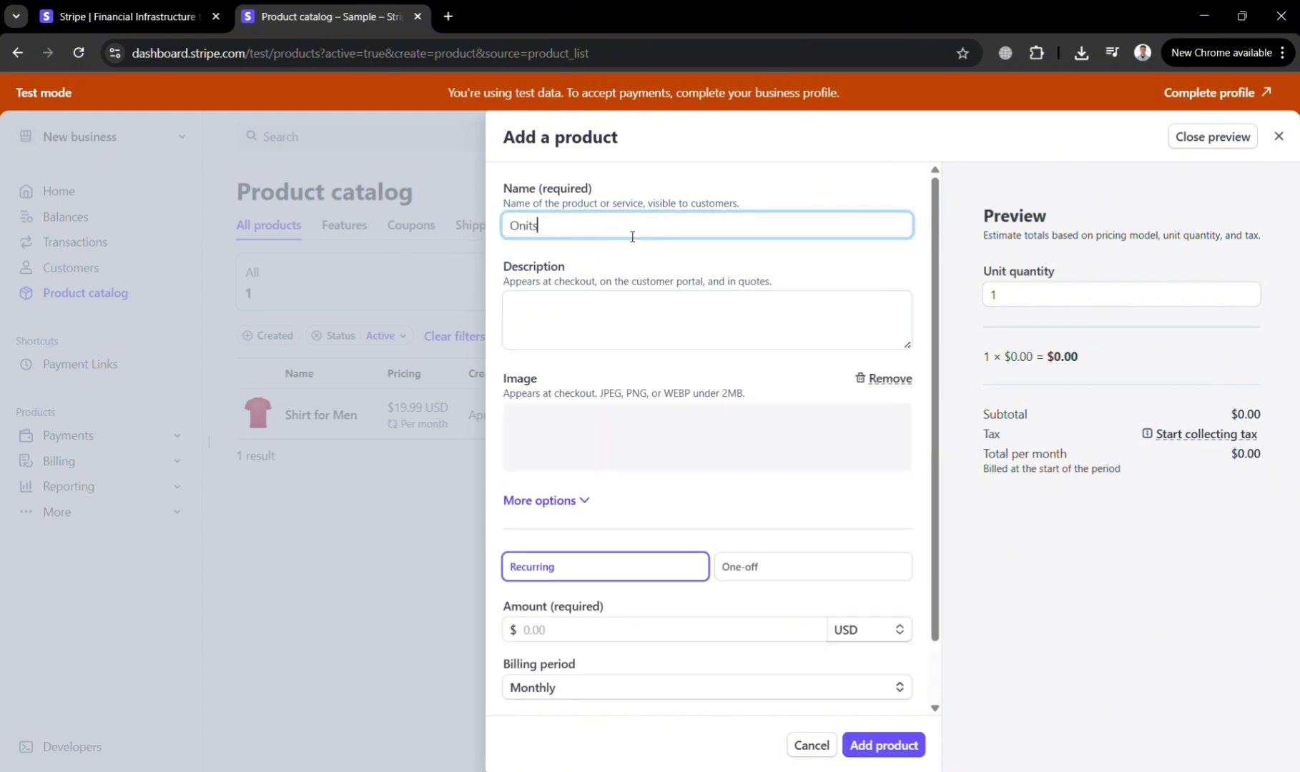
text(uka Tiger Shoes)
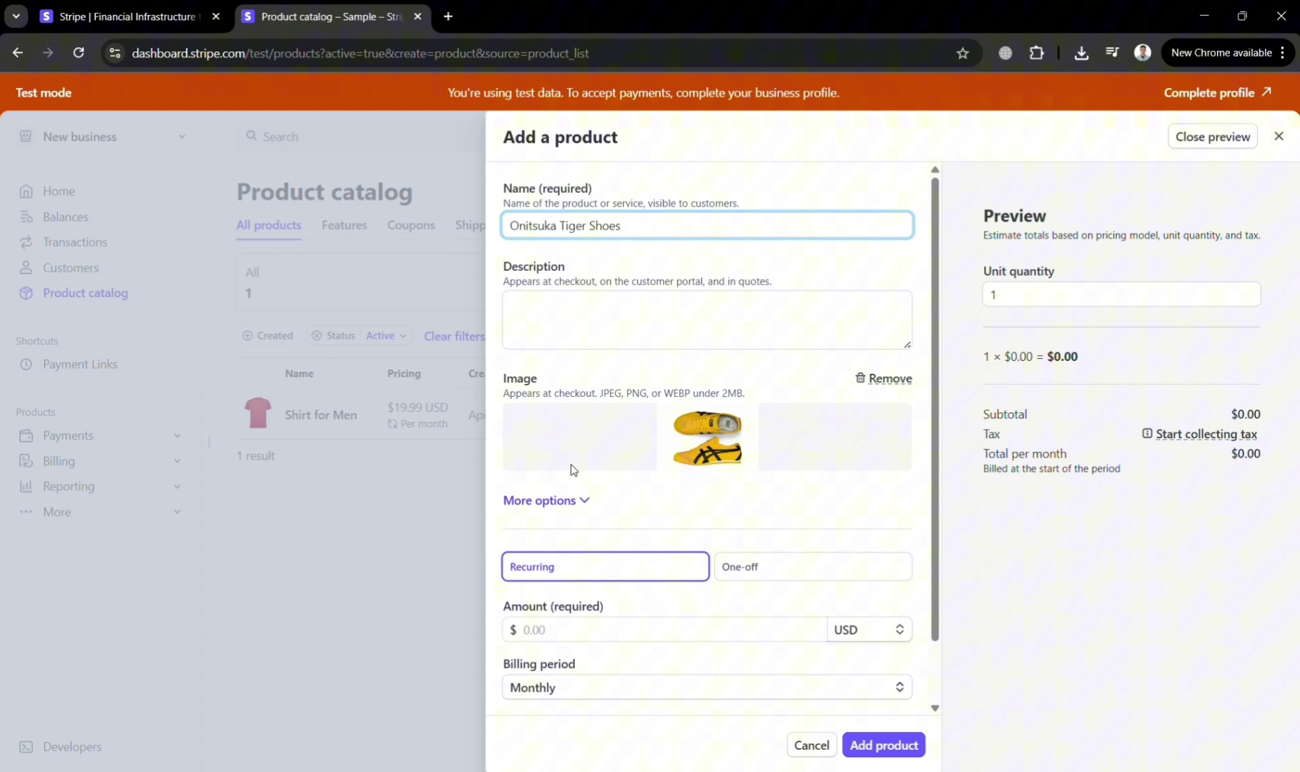
click(646, 629)
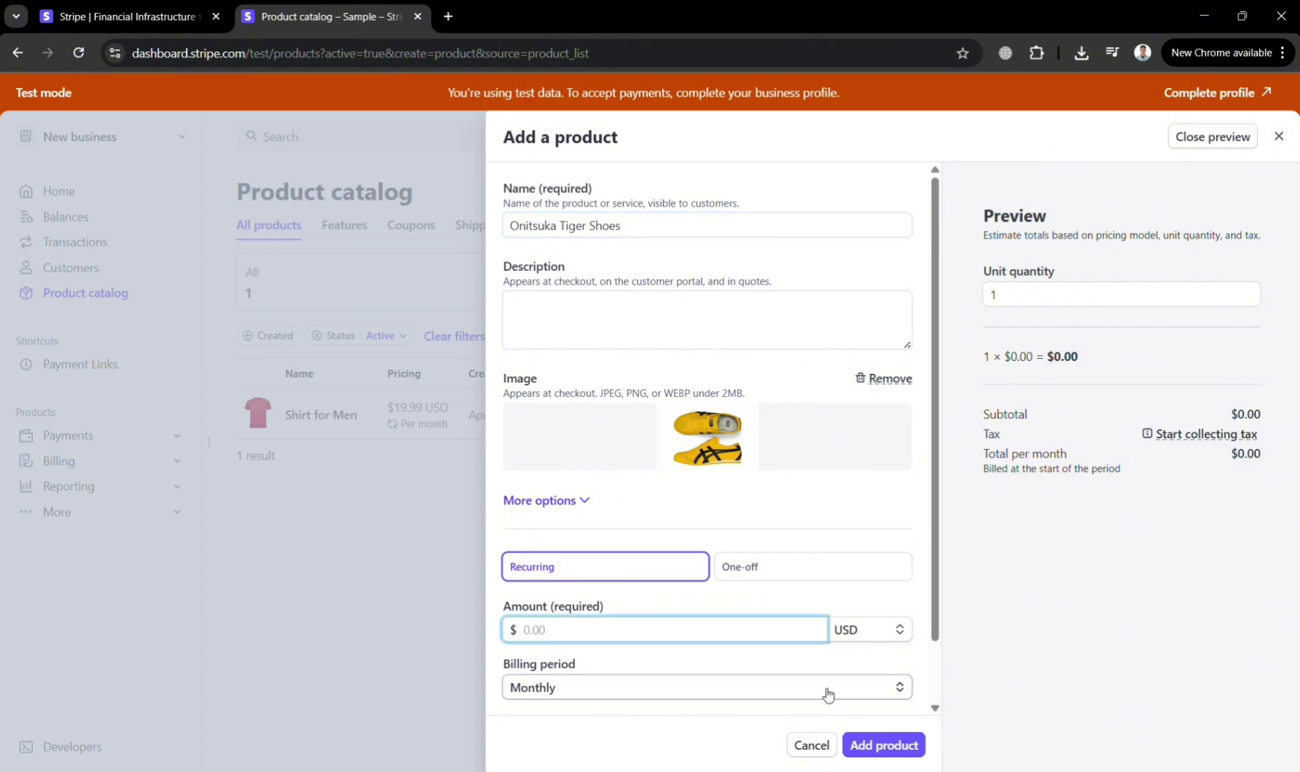
text(50)
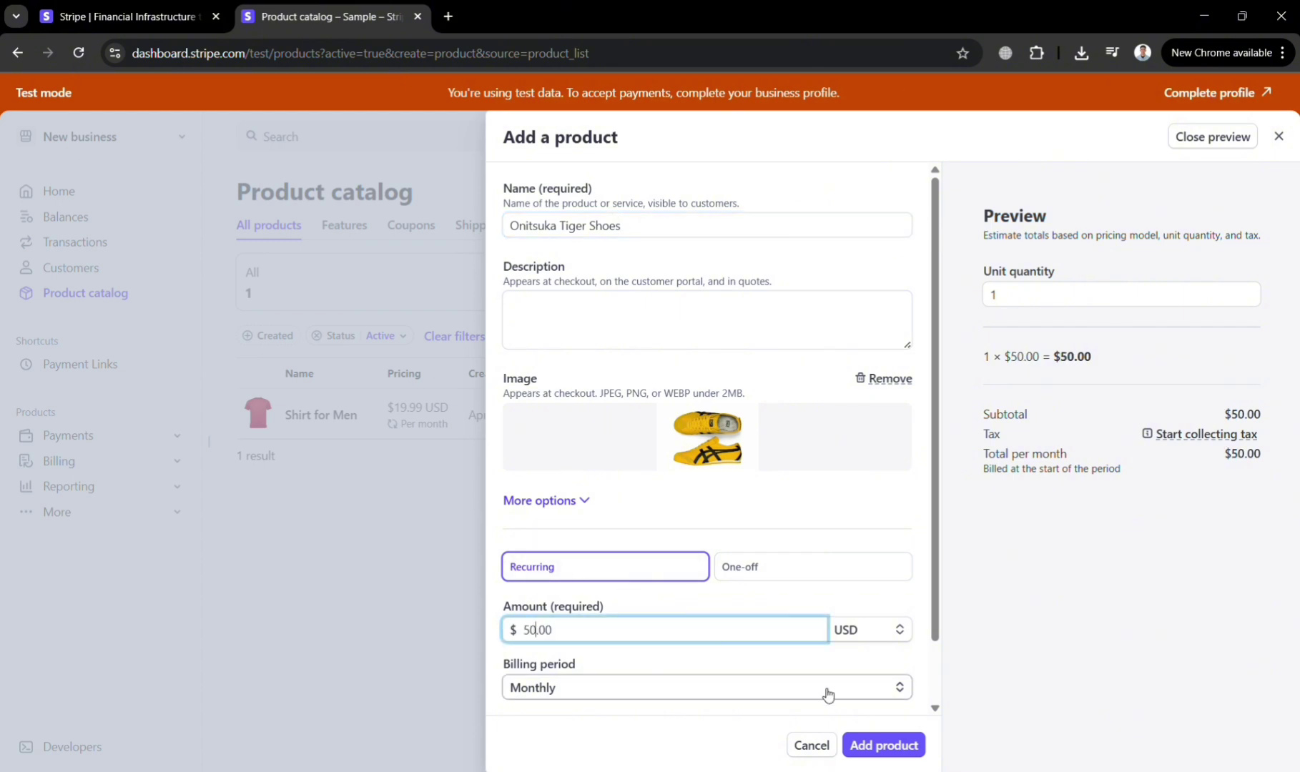
click(887, 634)
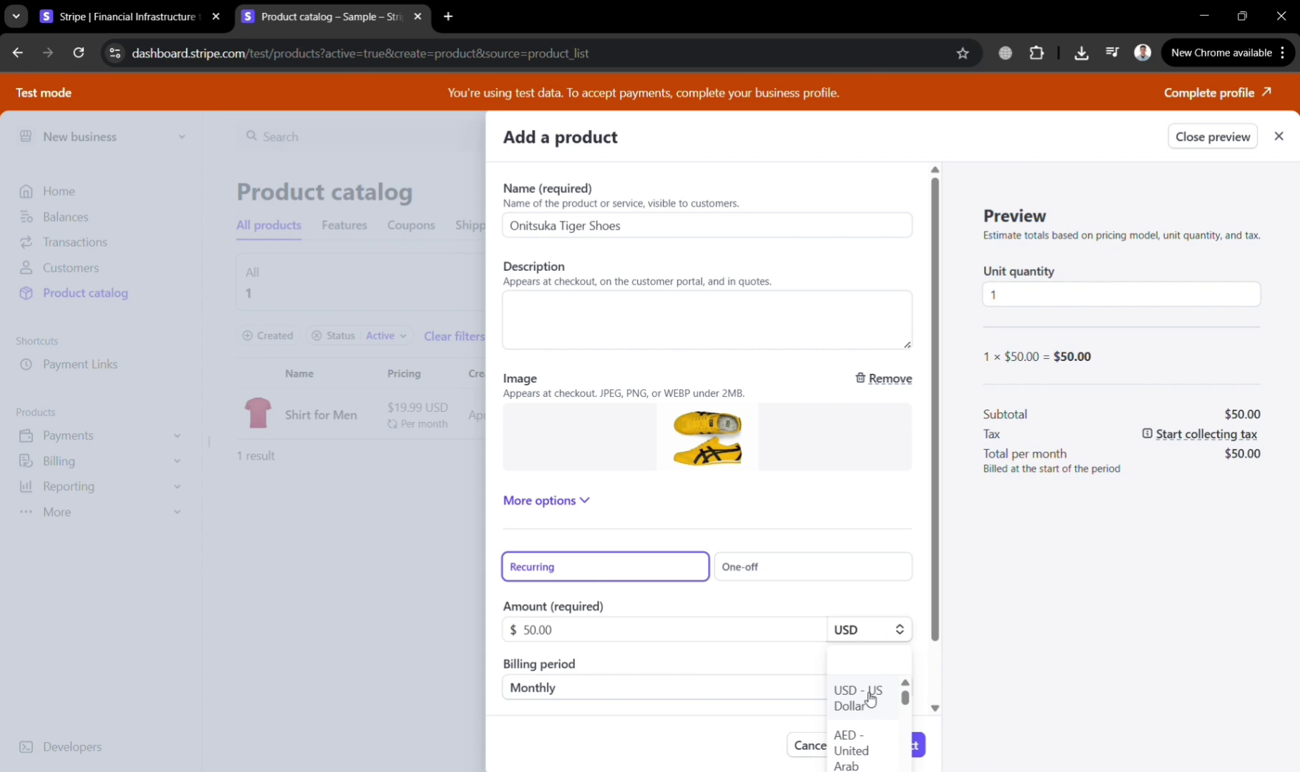
key(Escape)
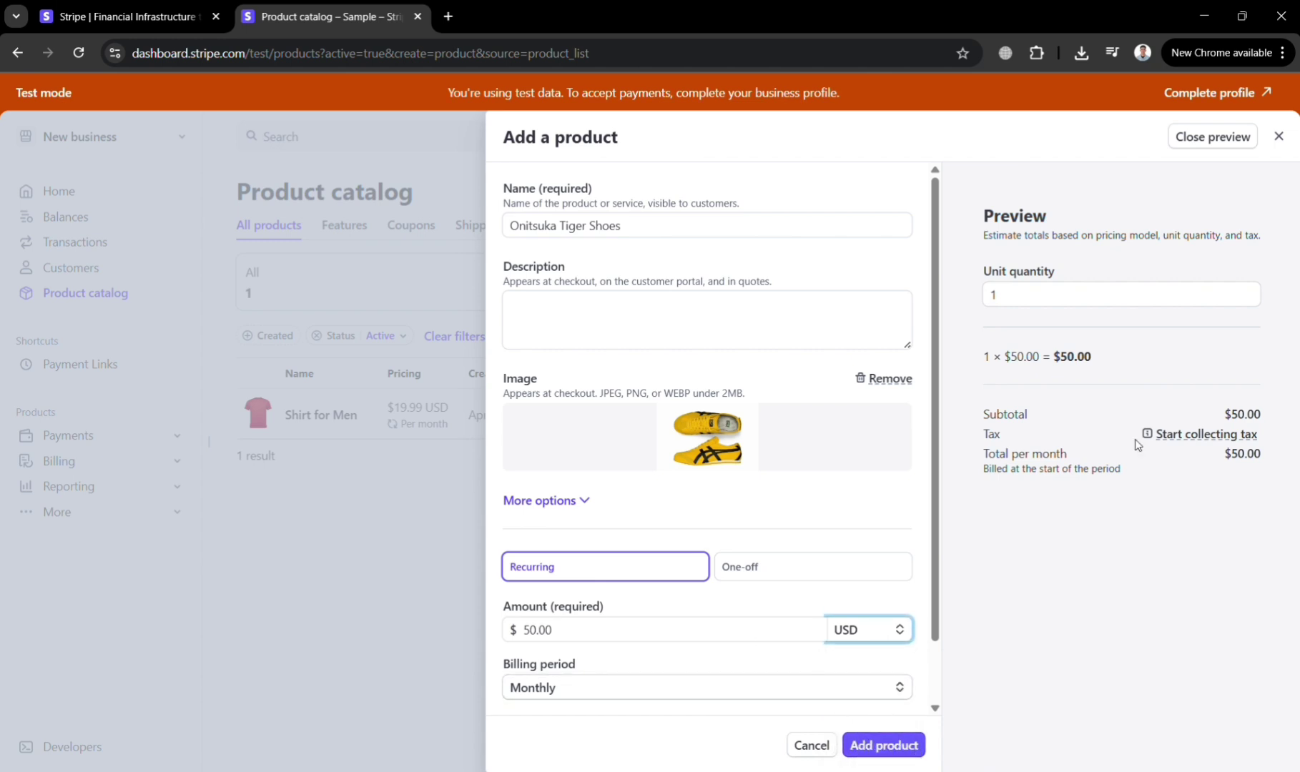
click(885, 757)
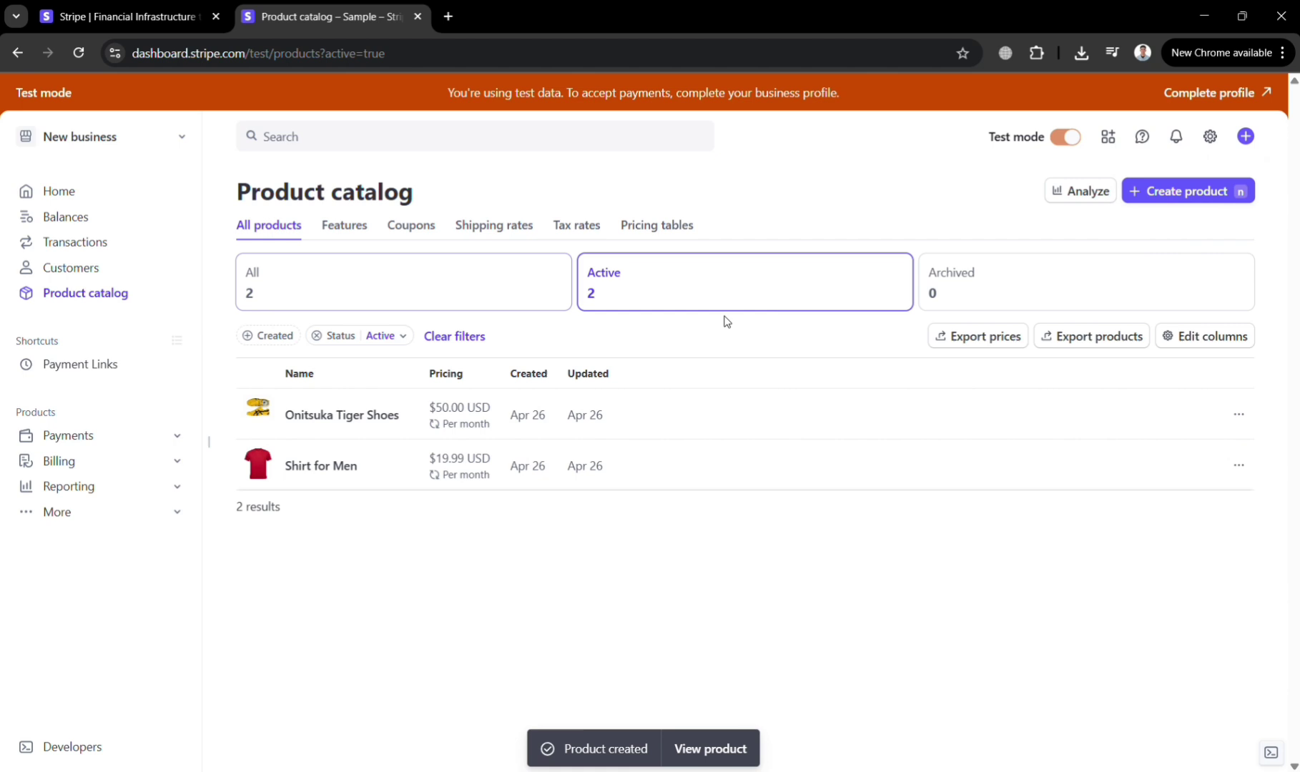
- Go to the Payment Links page to create a new payment link
click(1245, 138)
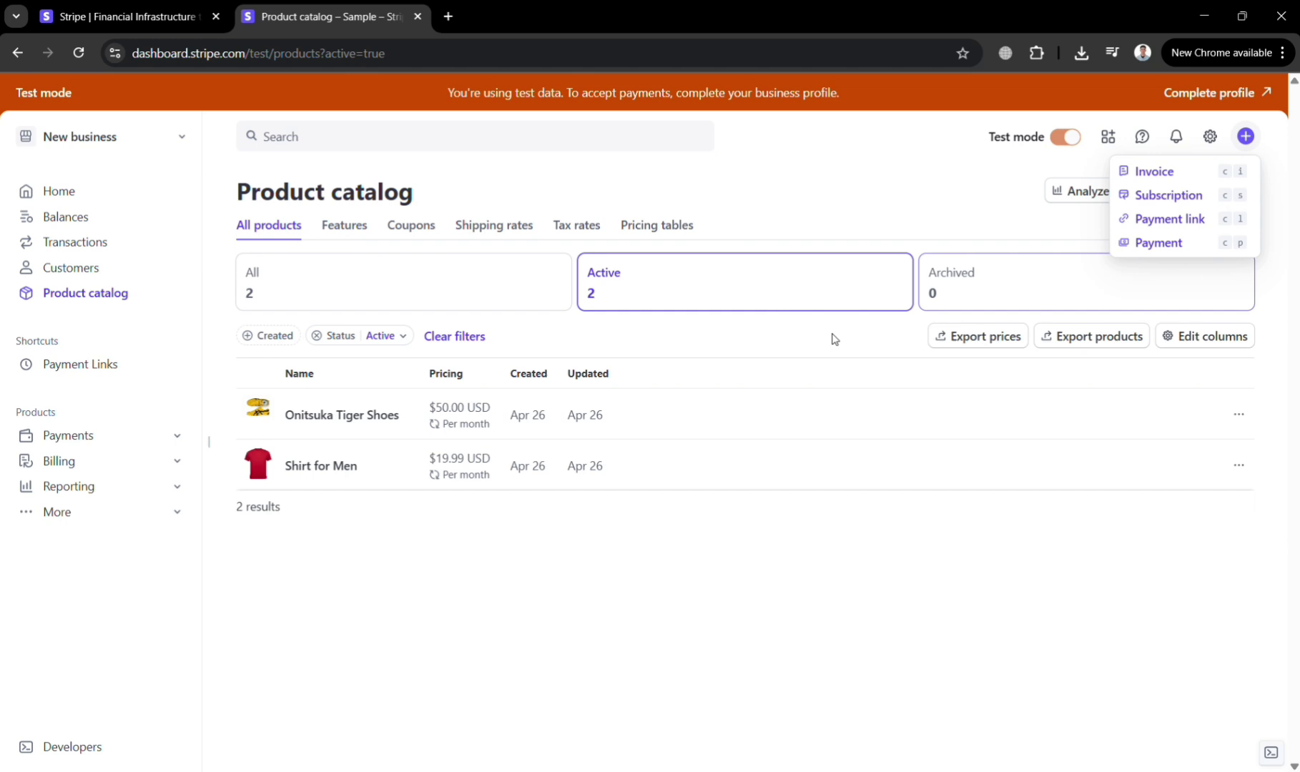
click(76, 365)
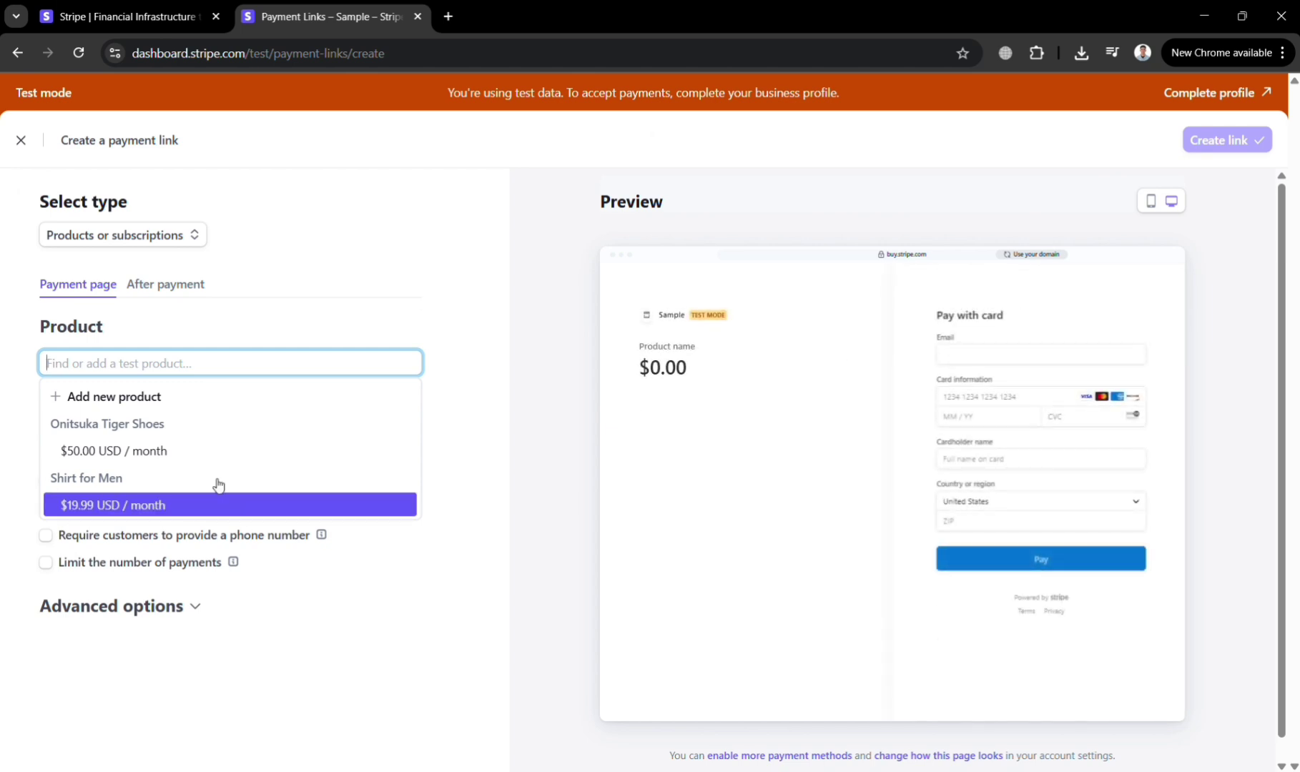
- Add Onitsuka Tiger Shoes and Shirt for Men to the payment link
click(183, 457)
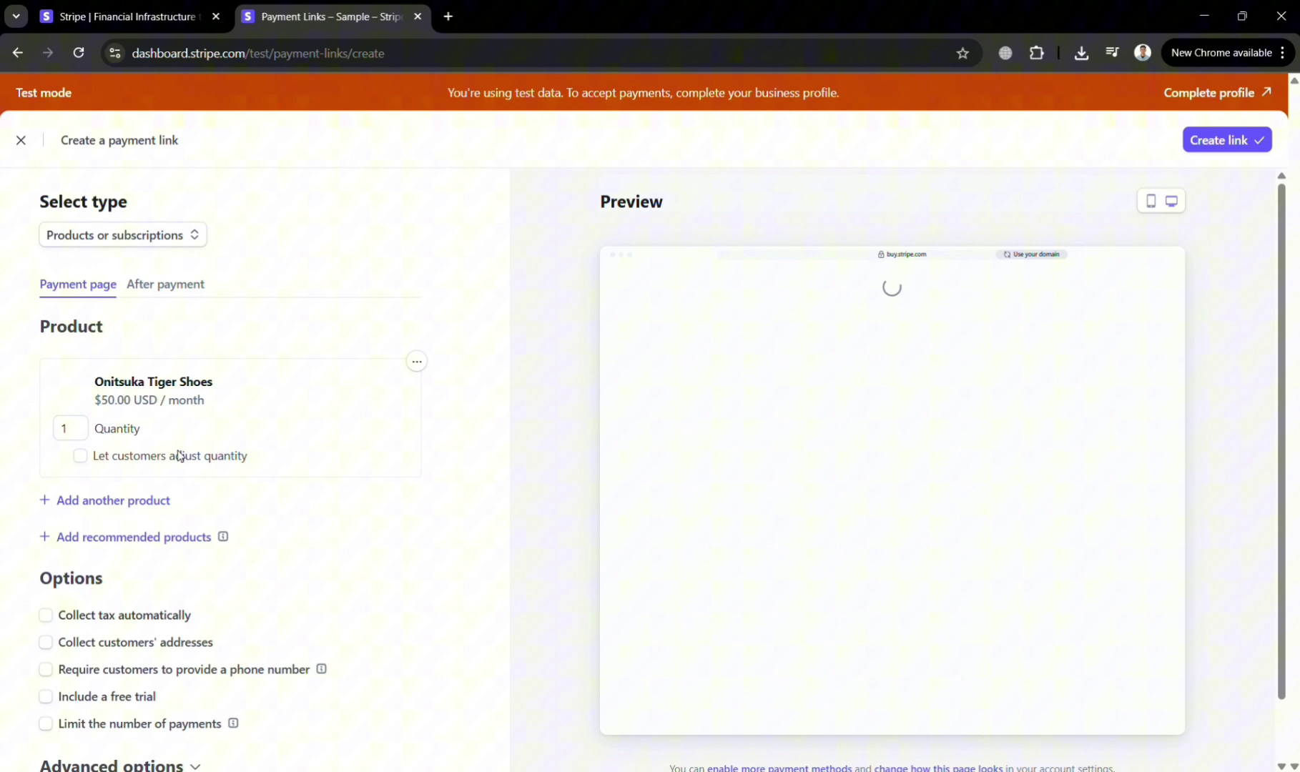
click(108, 504)
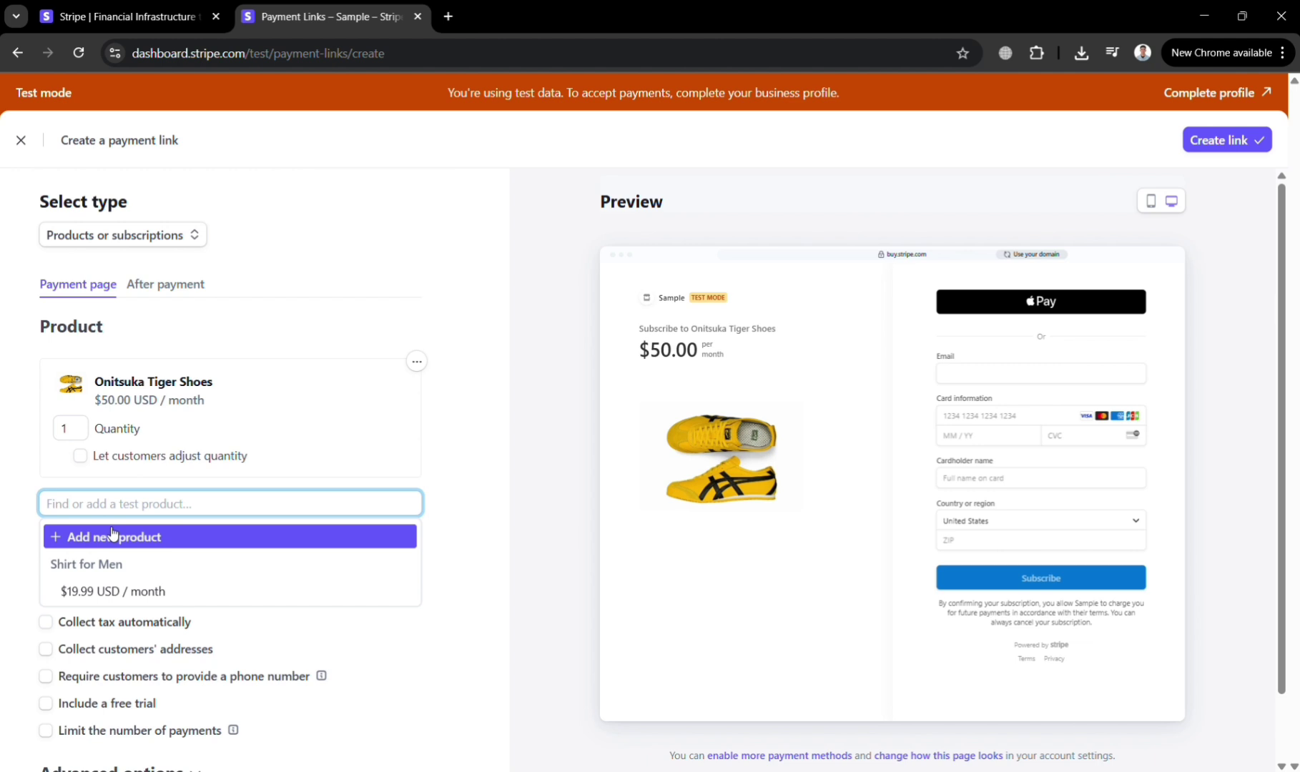
click(111, 566)
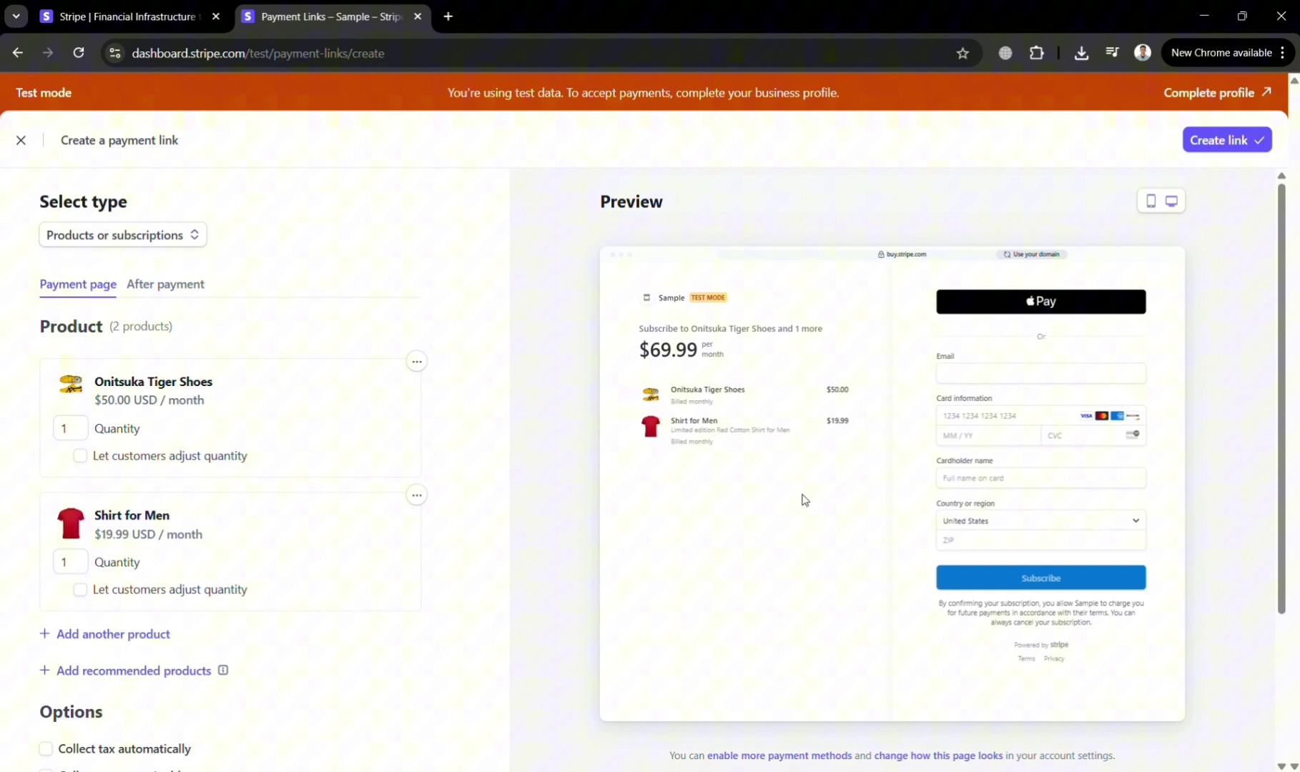
scroll(198, 654, down, 3)
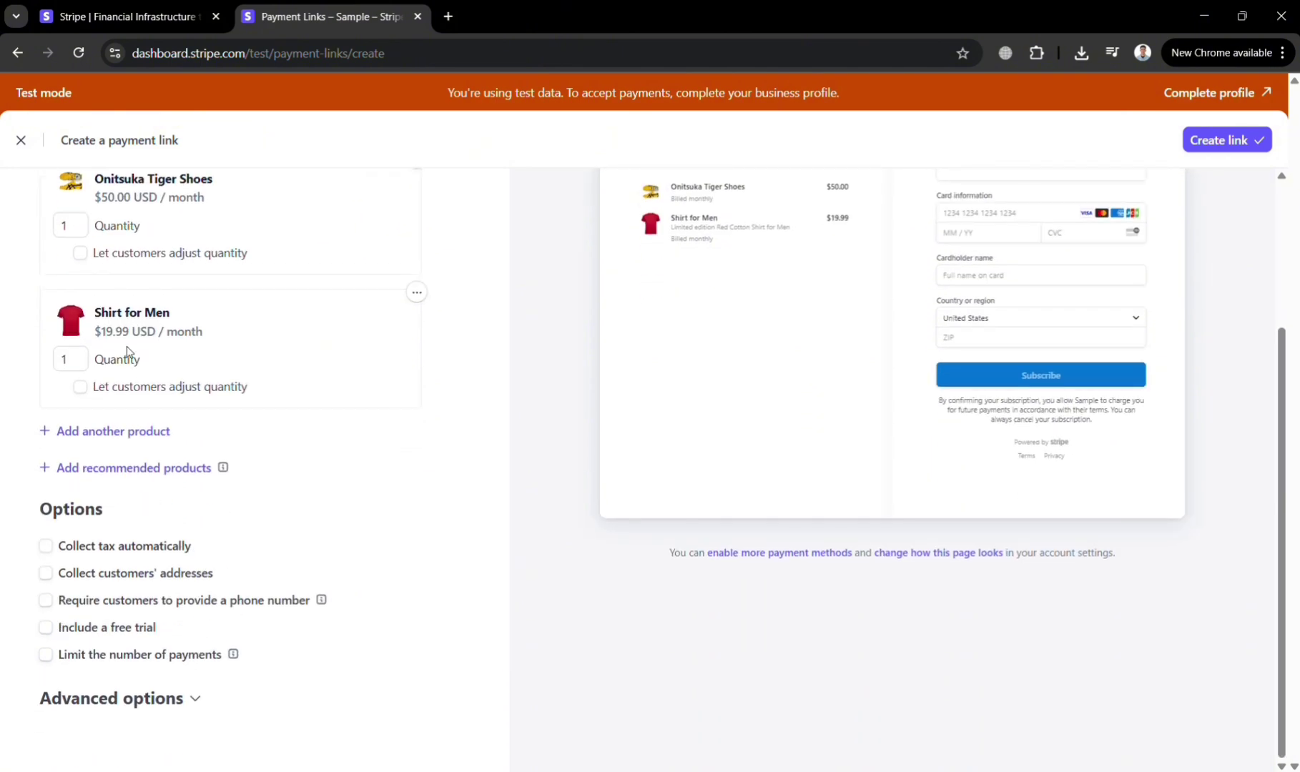
scroll(127, 348, up, 3)
- Let customers adjust both quantities (0–99), keeping the Products or subscriptions link type
click(80, 456)
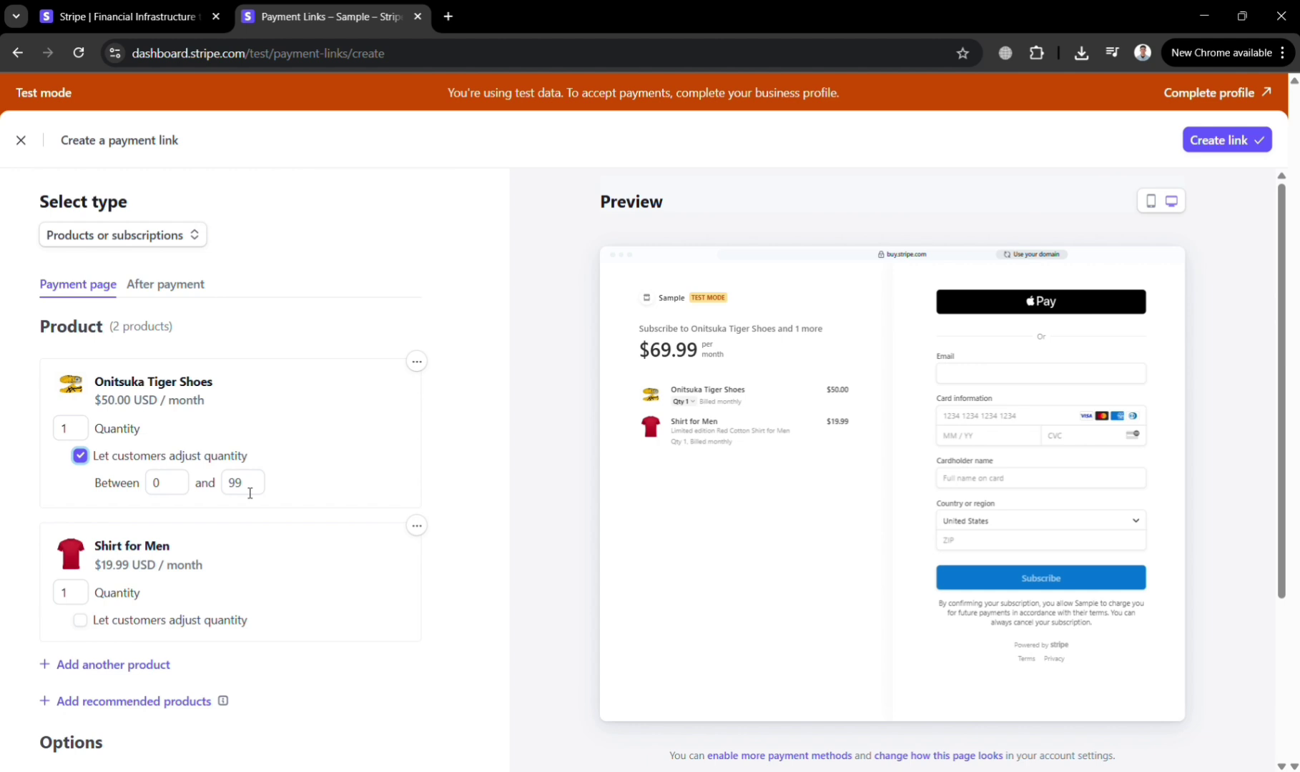
click(87, 624)
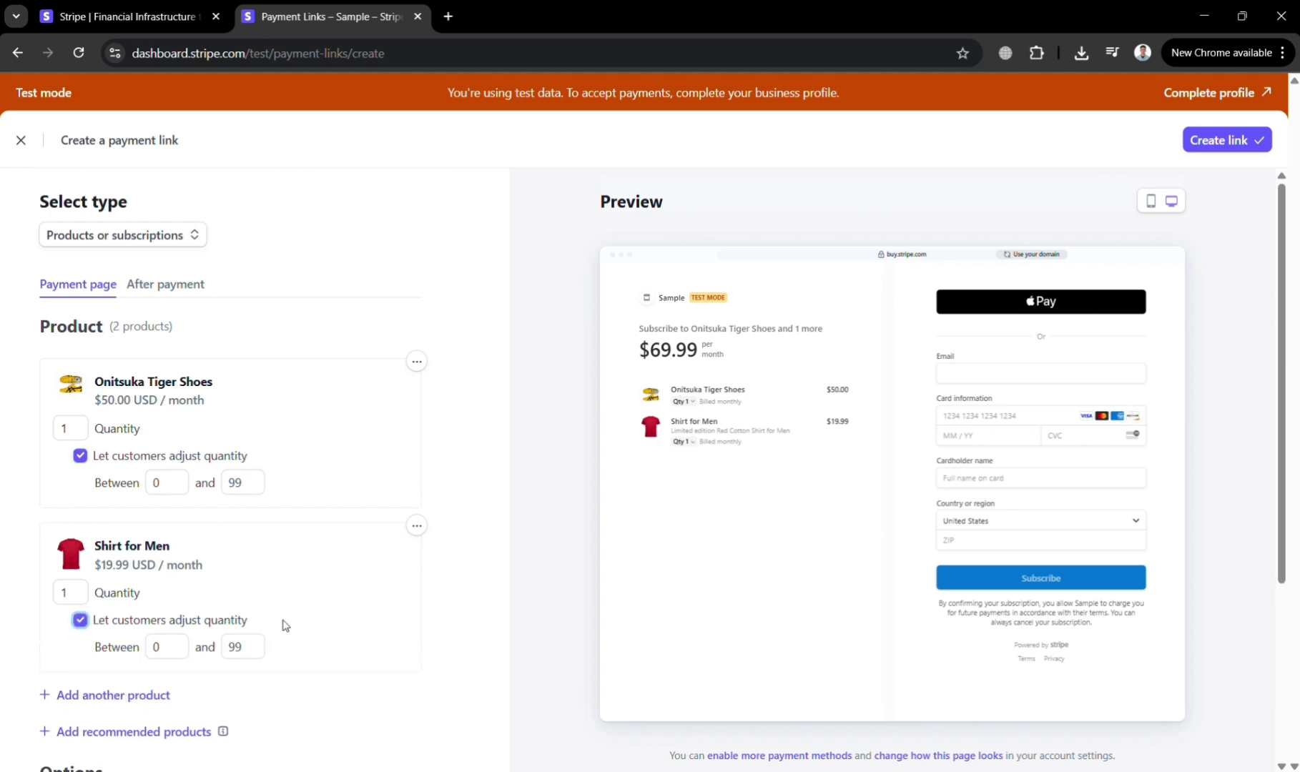
scroll(283, 623, down, 3)
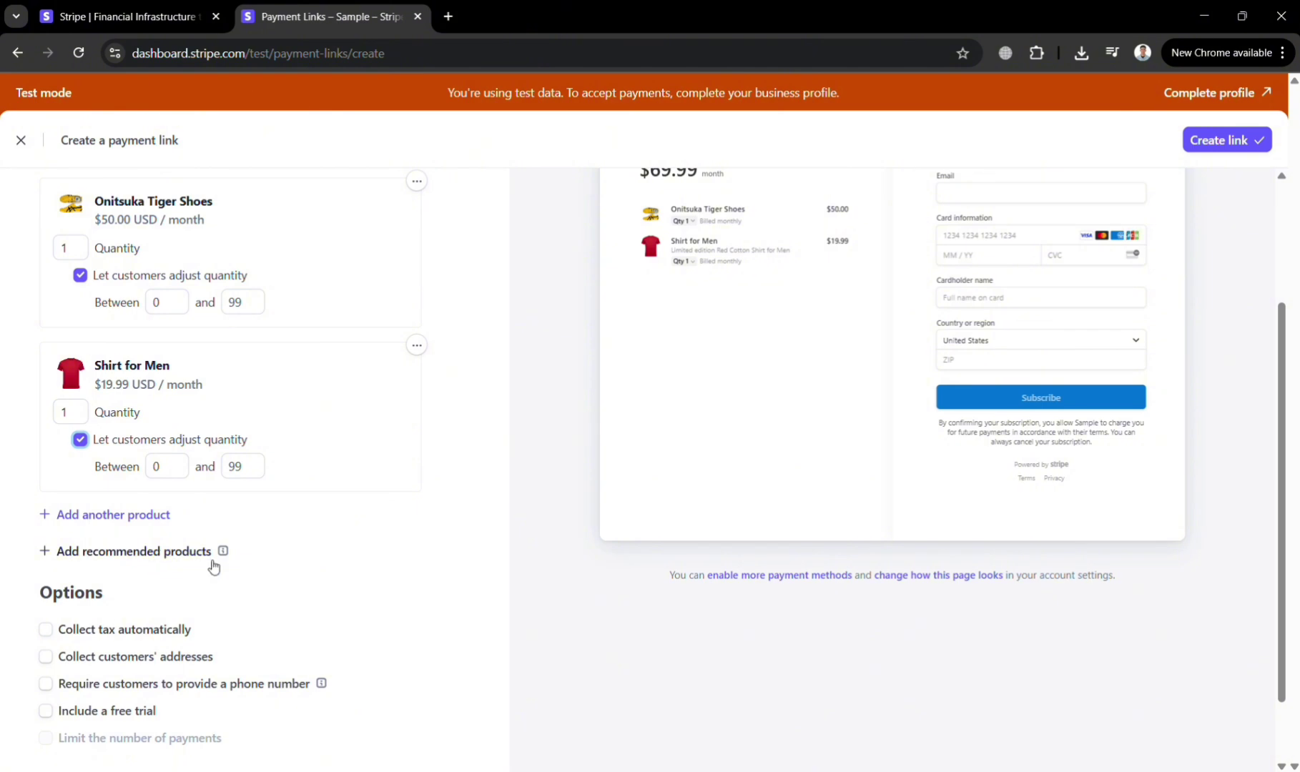
scroll(235, 533, up, 3)
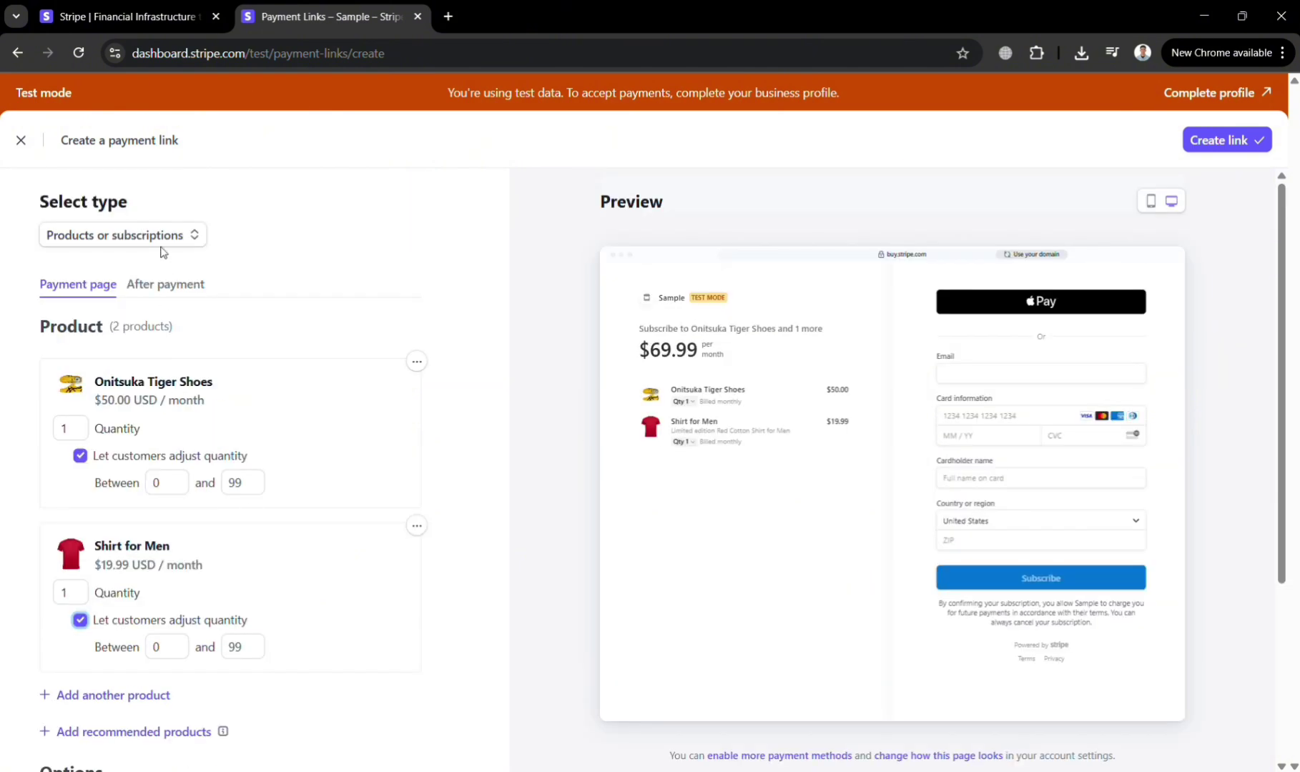
click(168, 245)
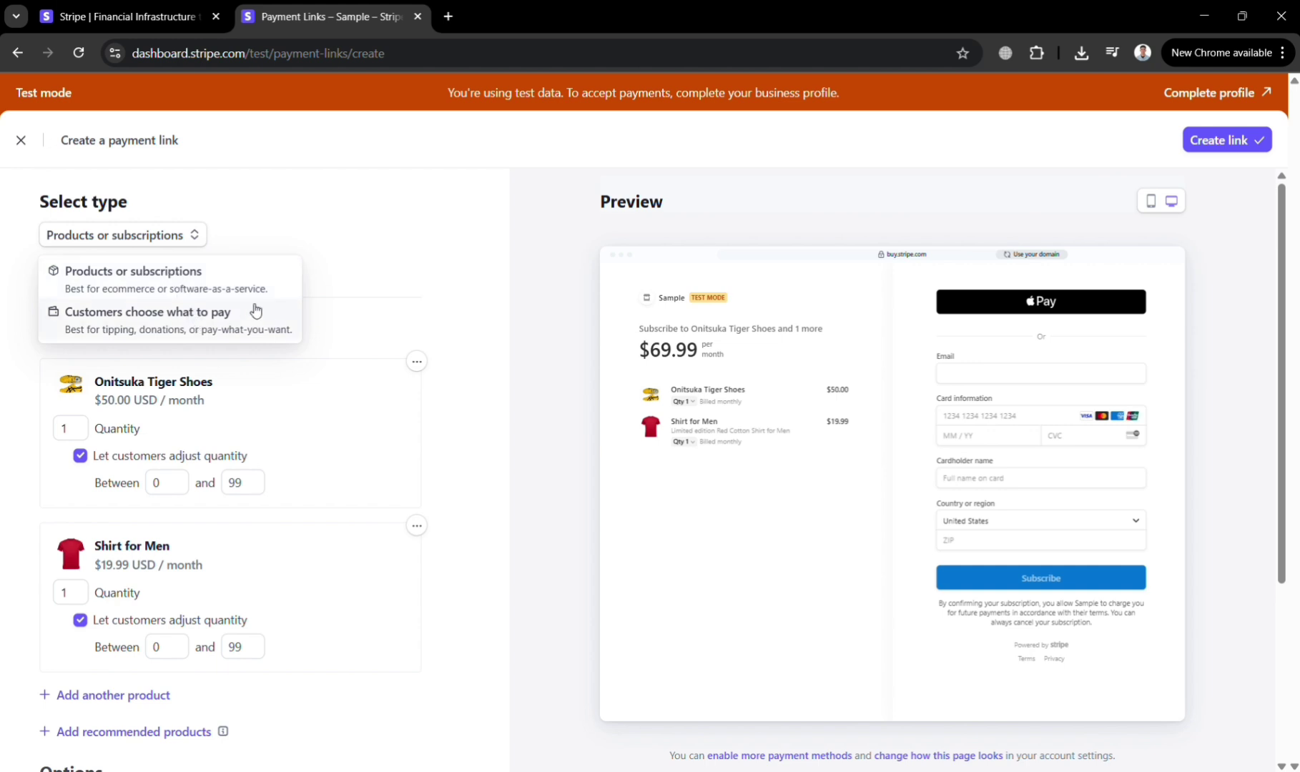
click(345, 249)
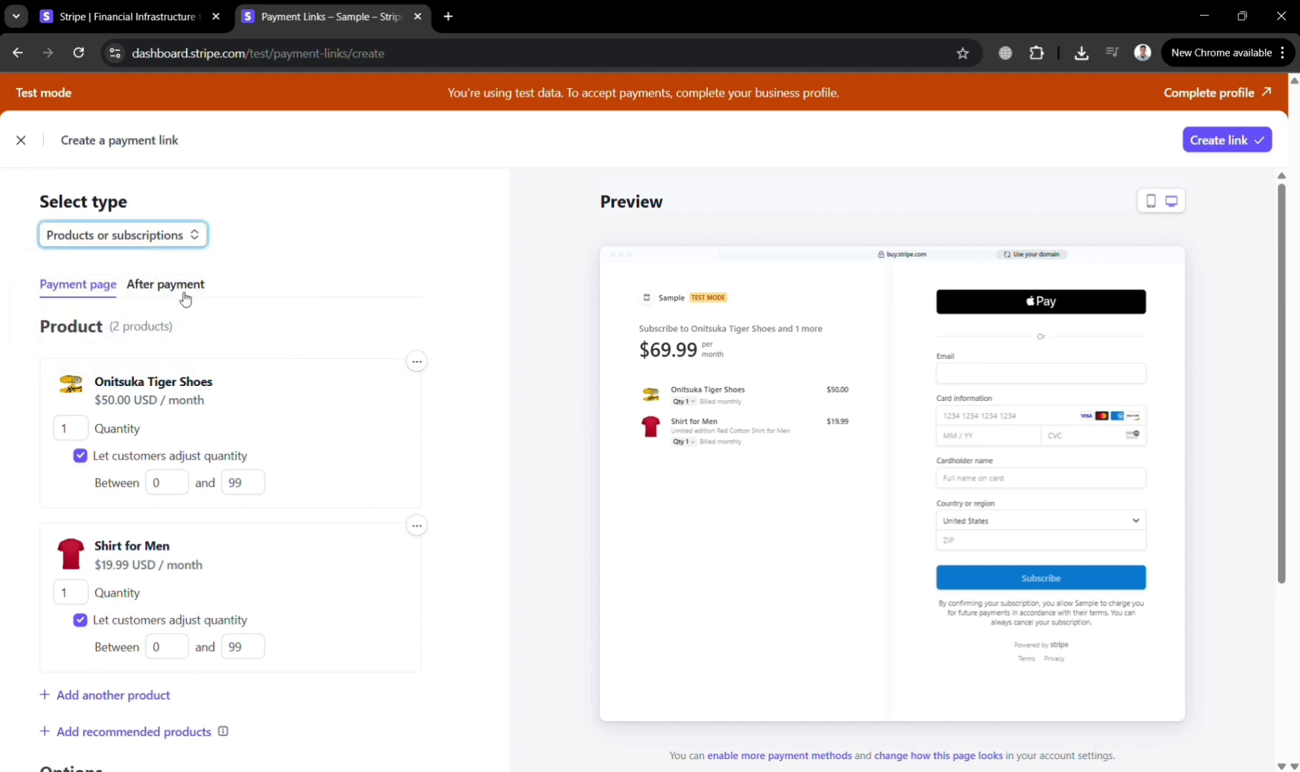
- Leave automatic tax collection off, dismissing its popup
scroll(185, 571, down, 4)
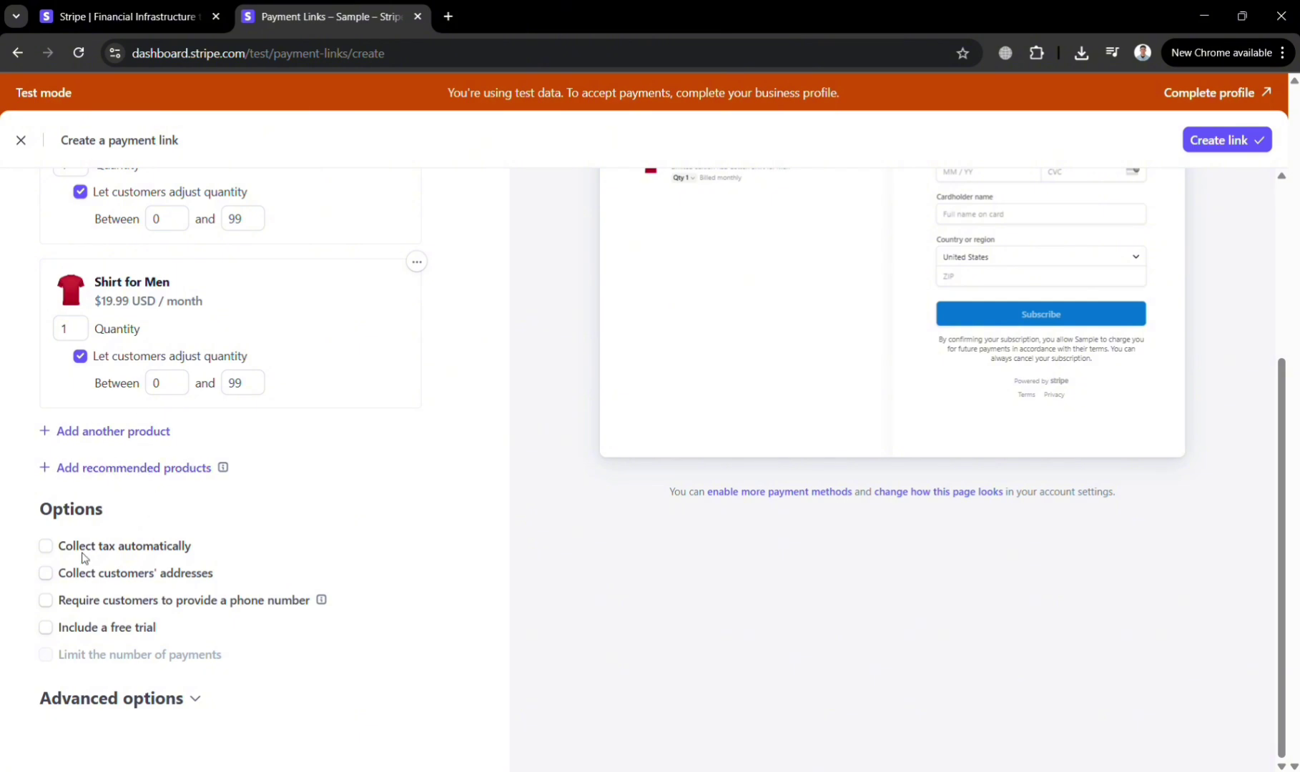
click(46, 546)
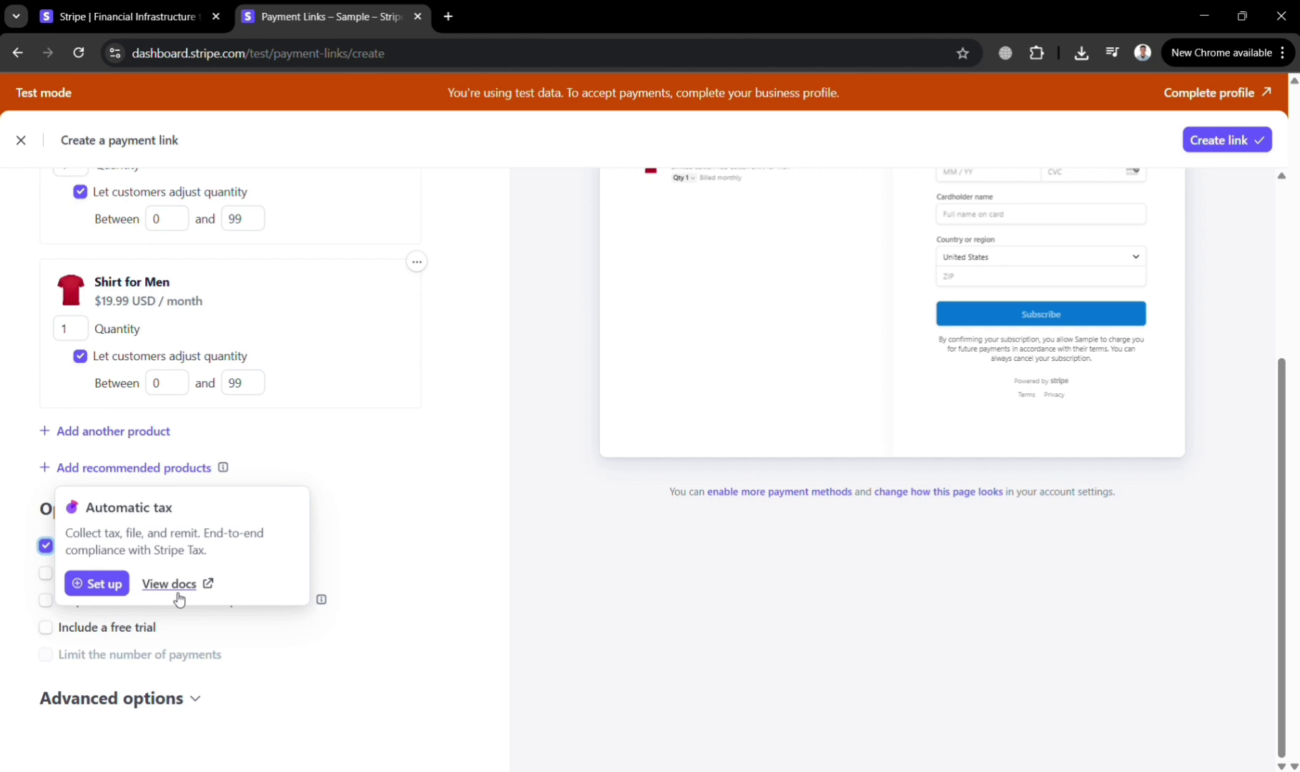
click(346, 562)
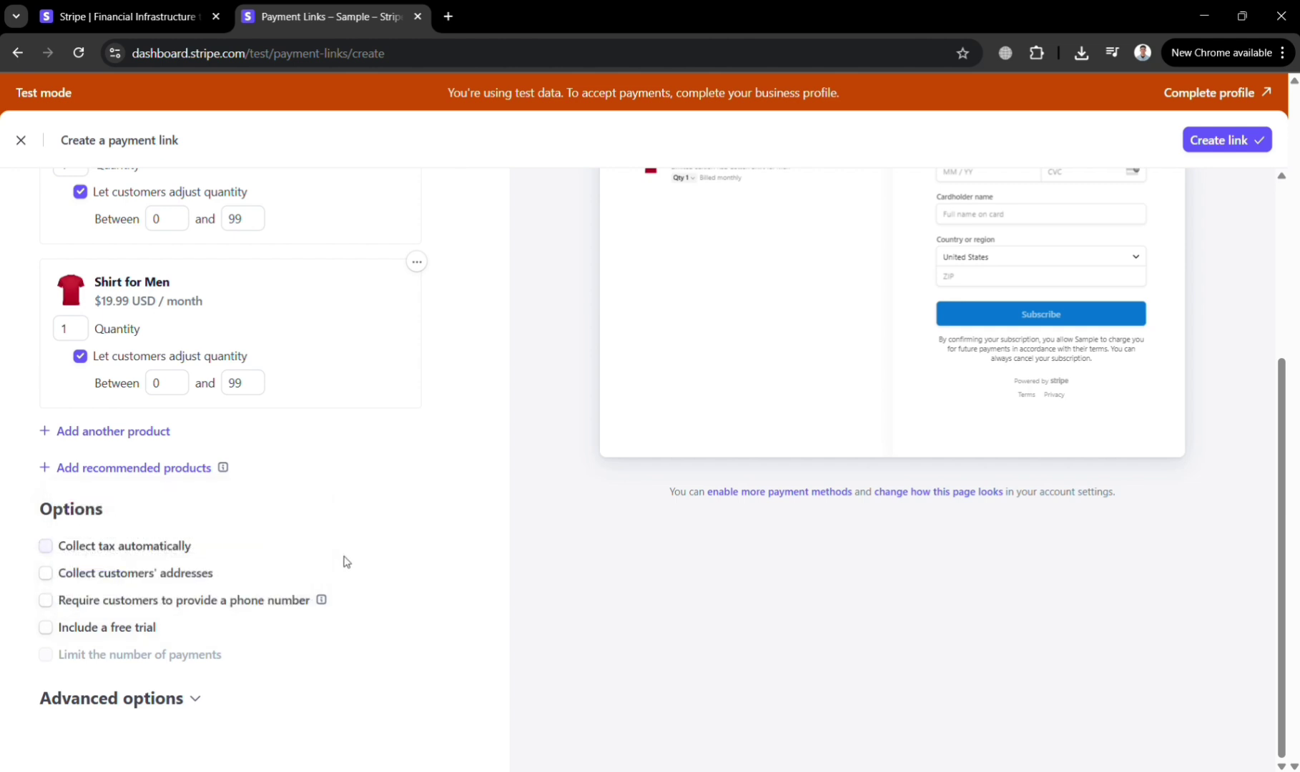
- Collect customers' billing addresses and require a phone number at checkout
click(48, 574)
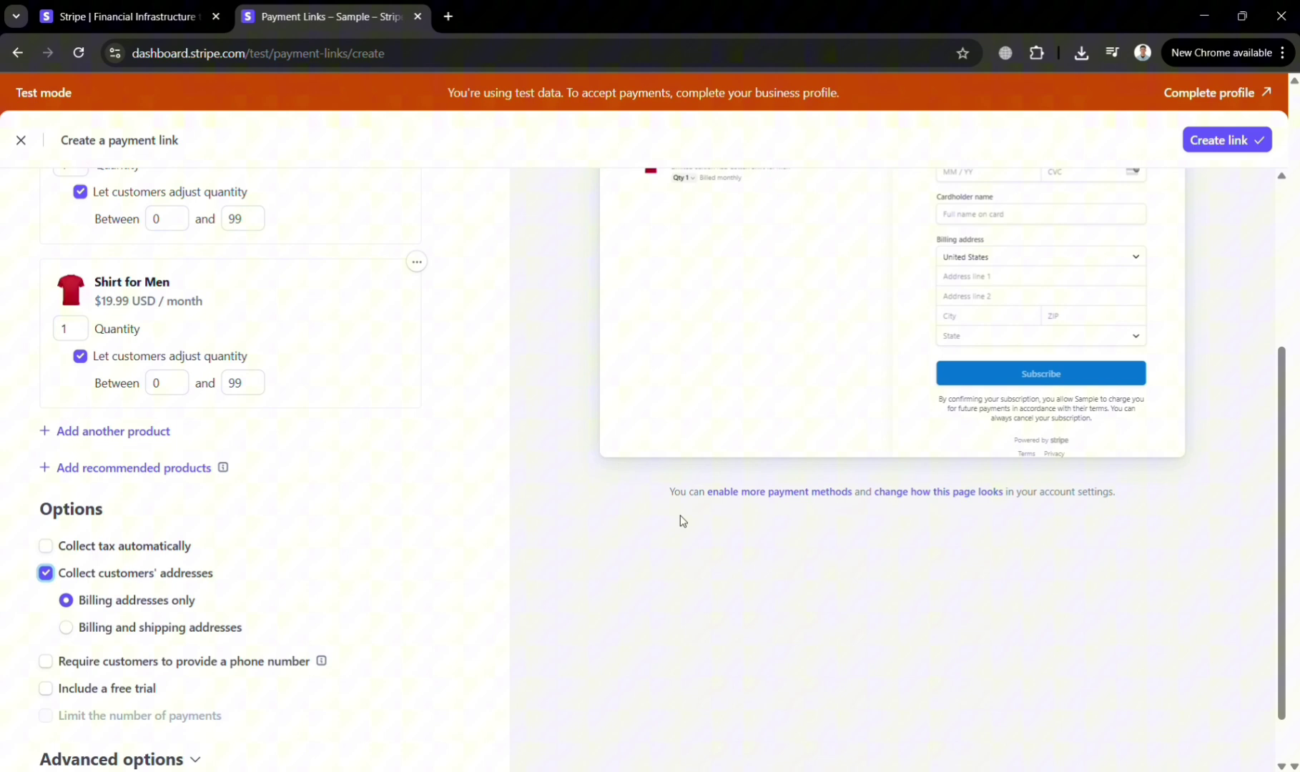
scroll(1080, 251, up, 3)
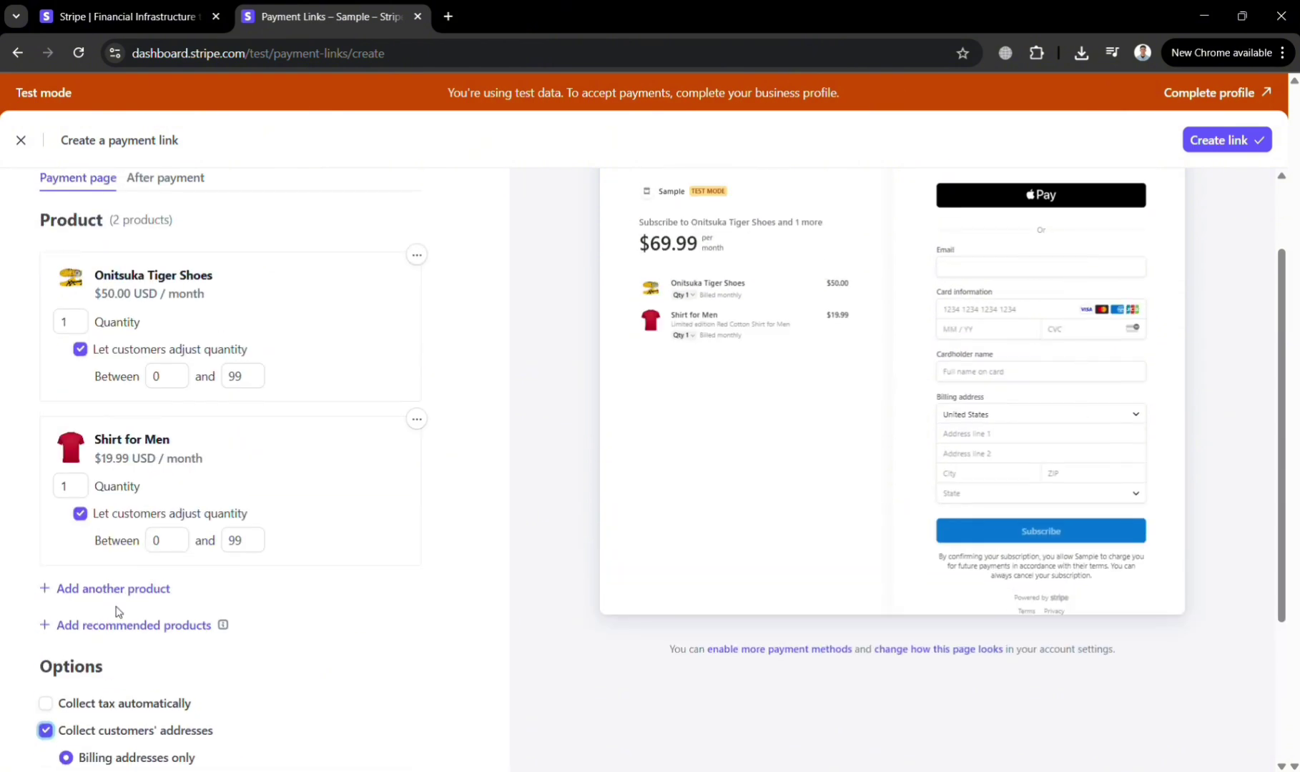
scroll(118, 612, down, 3)
click(49, 602)
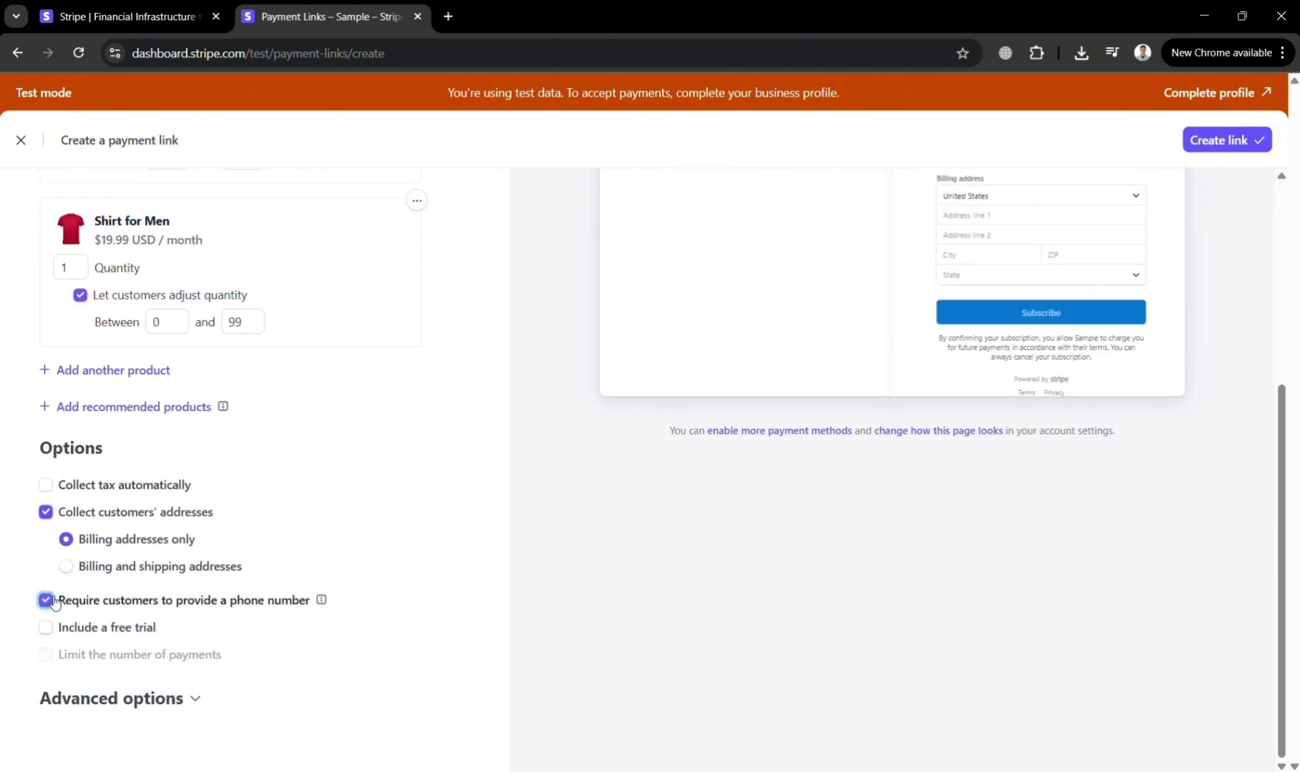
scroll(1030, 233, up, 2)
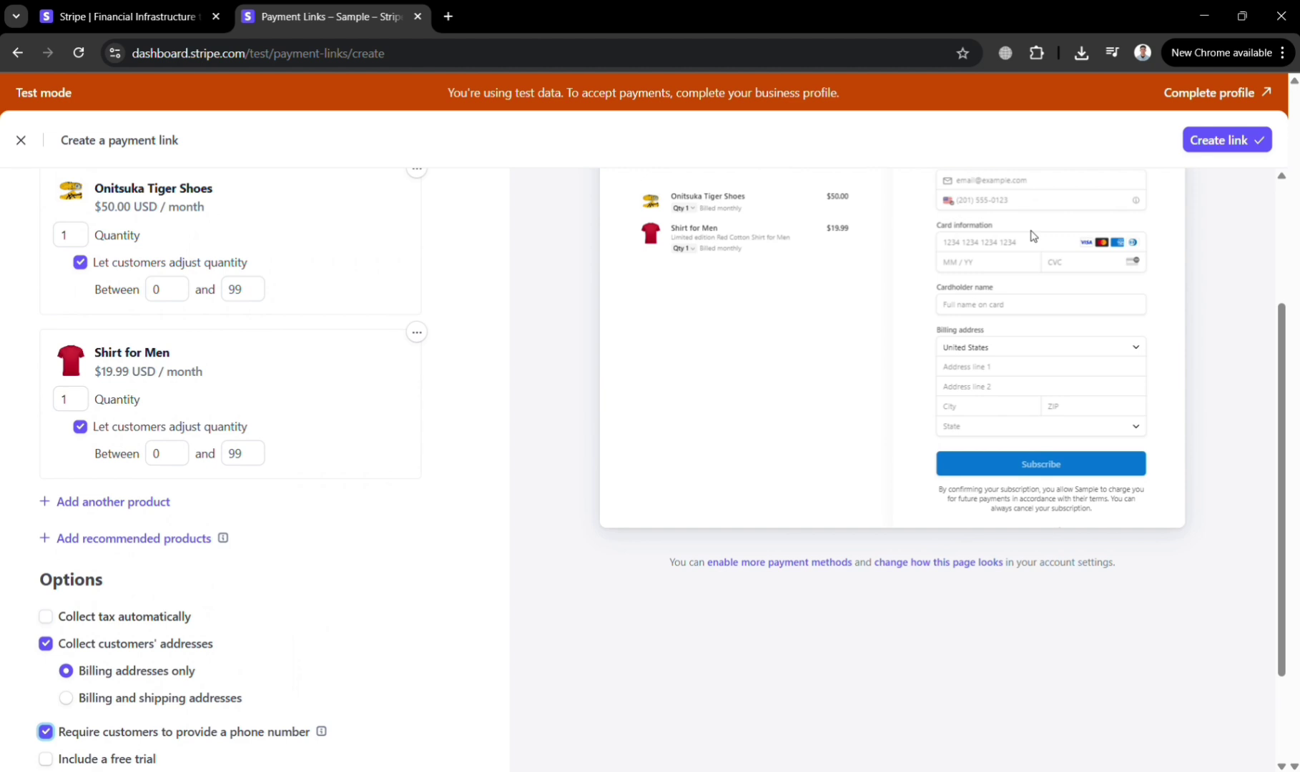
scroll(1030, 236, down, 2)
mouse_move(97, 639)
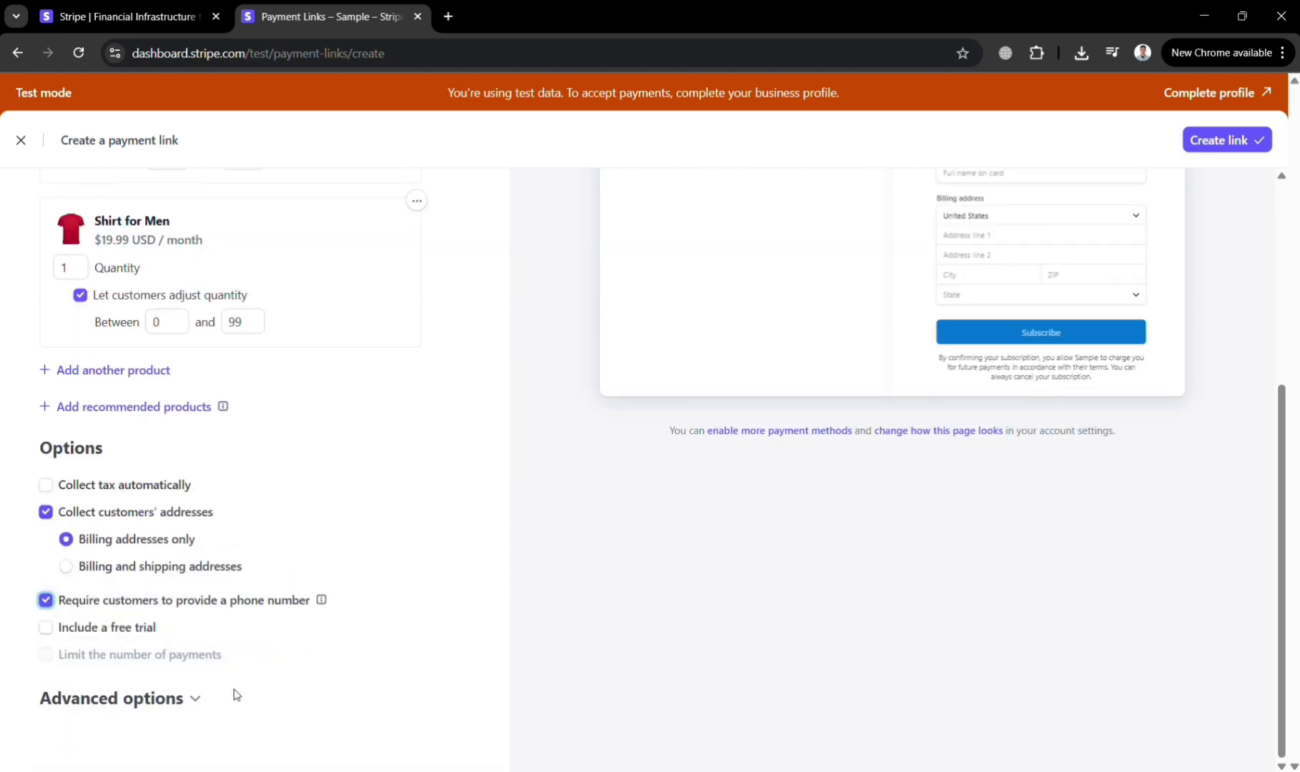
- Add a custom checkout field named 'Birthday' under Advanced options
click(197, 699)
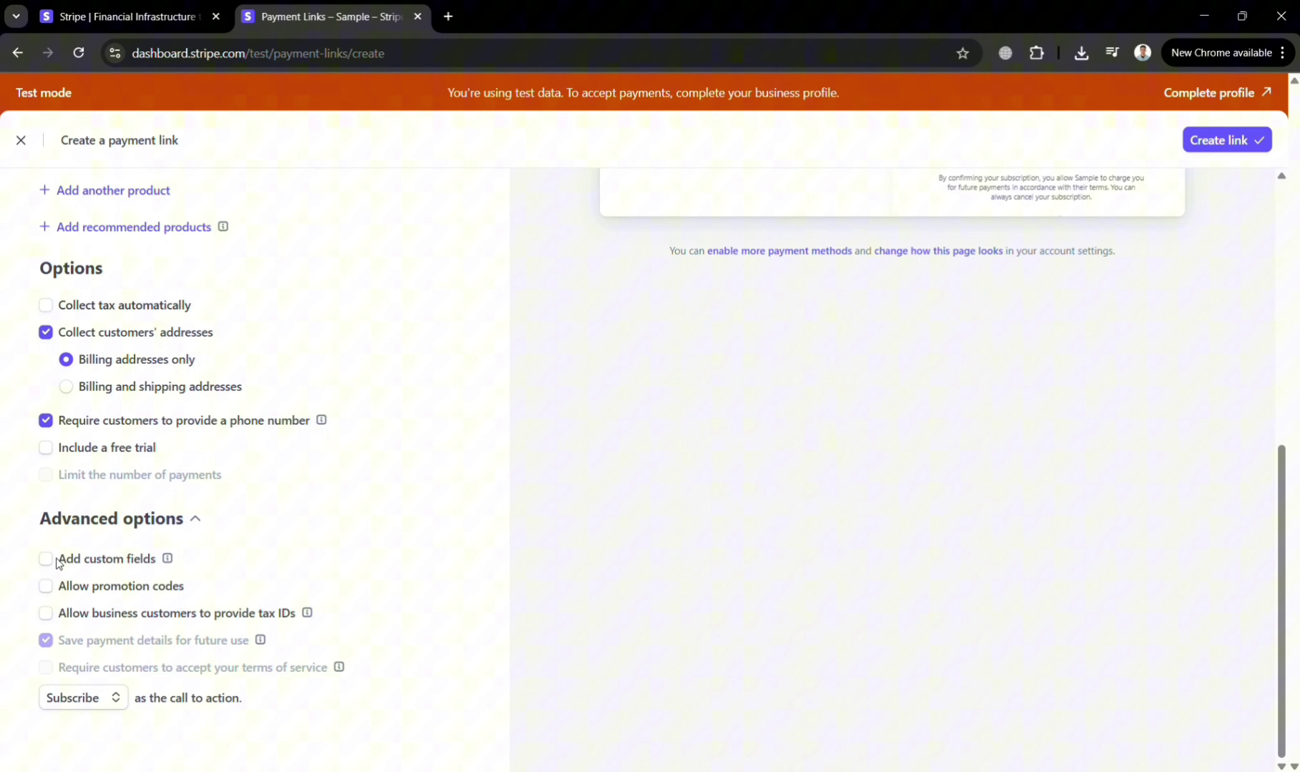
click(46, 559)
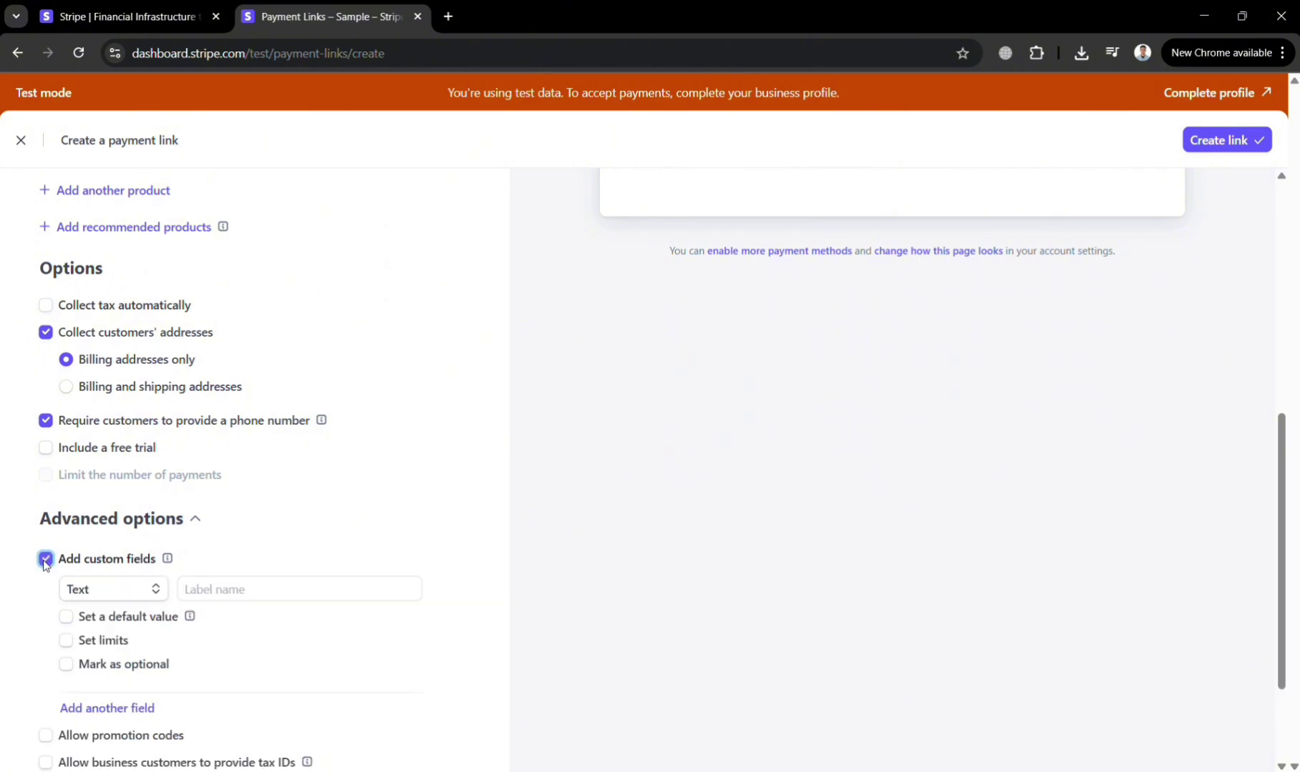
click(259, 596)
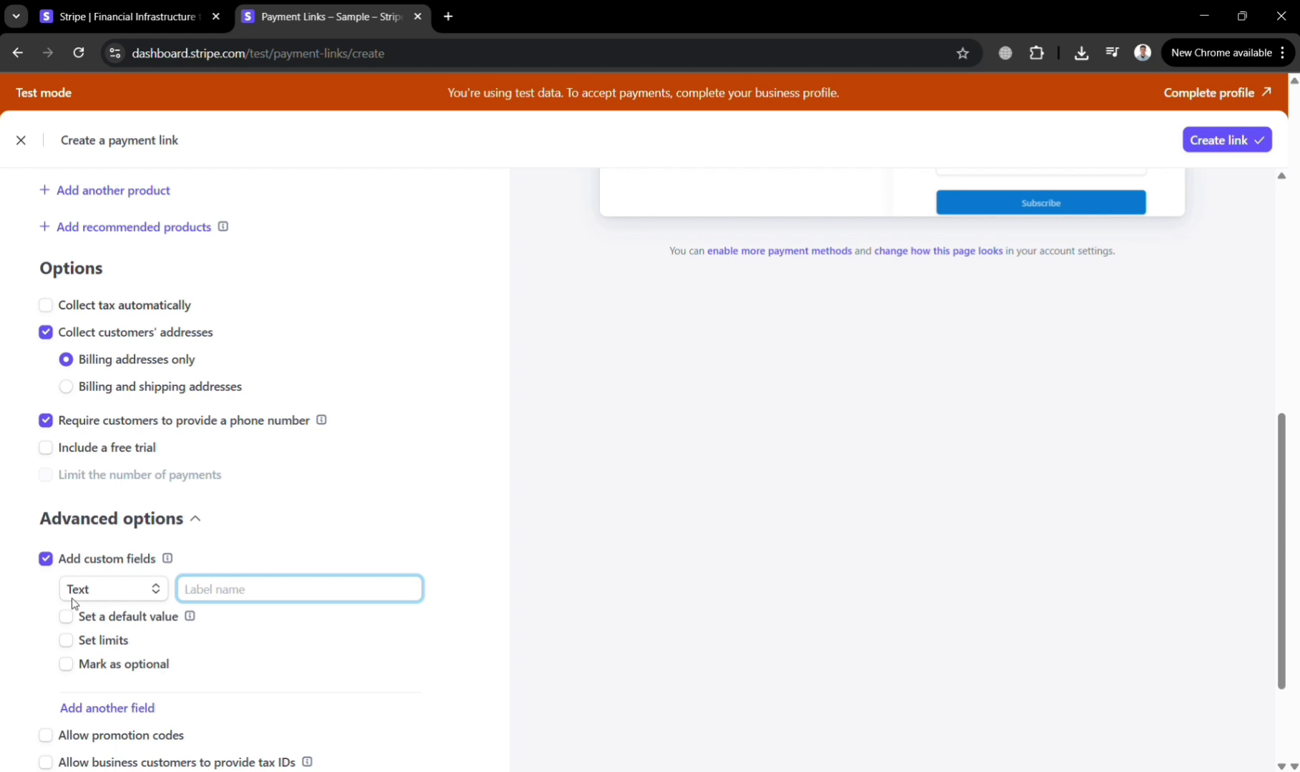
text(Birthday)
- Remove the Birthday custom field by turning custom fields off
scroll(990, 326, up, 4)
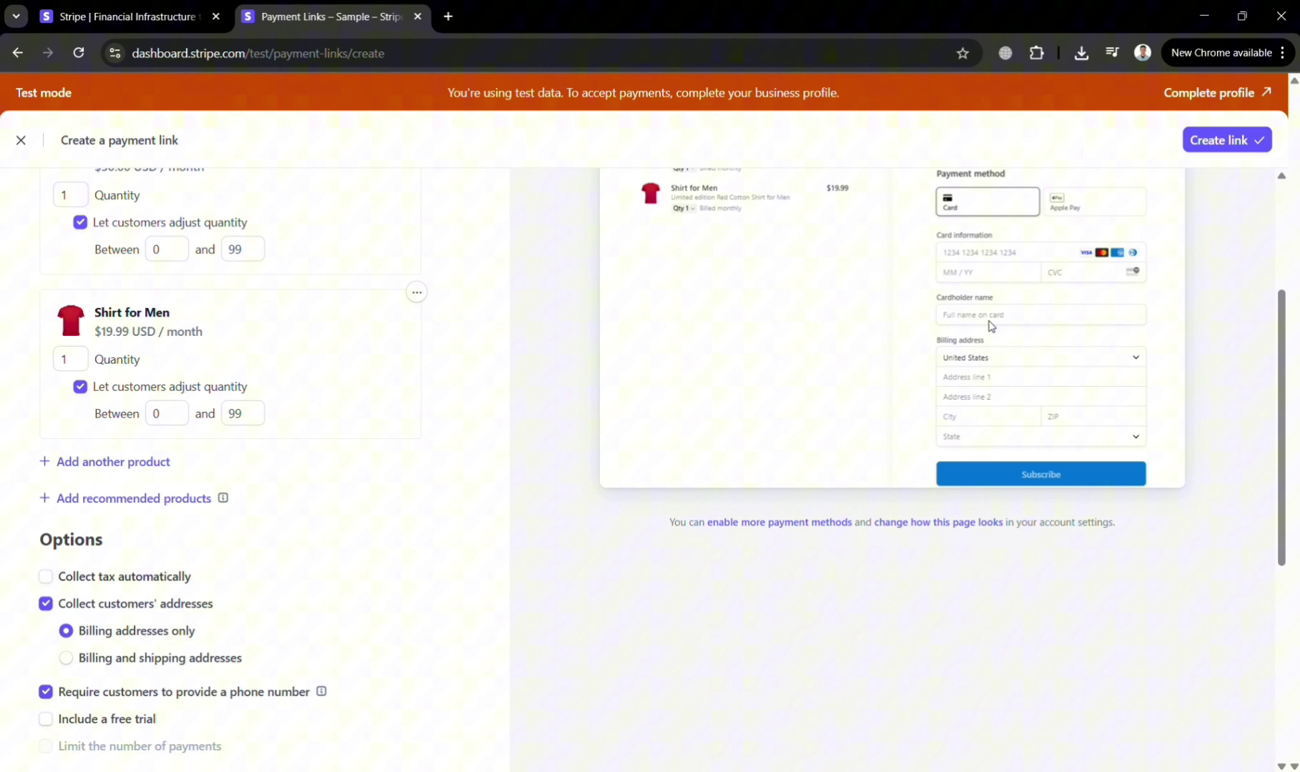
scroll(548, 585, down, 5)
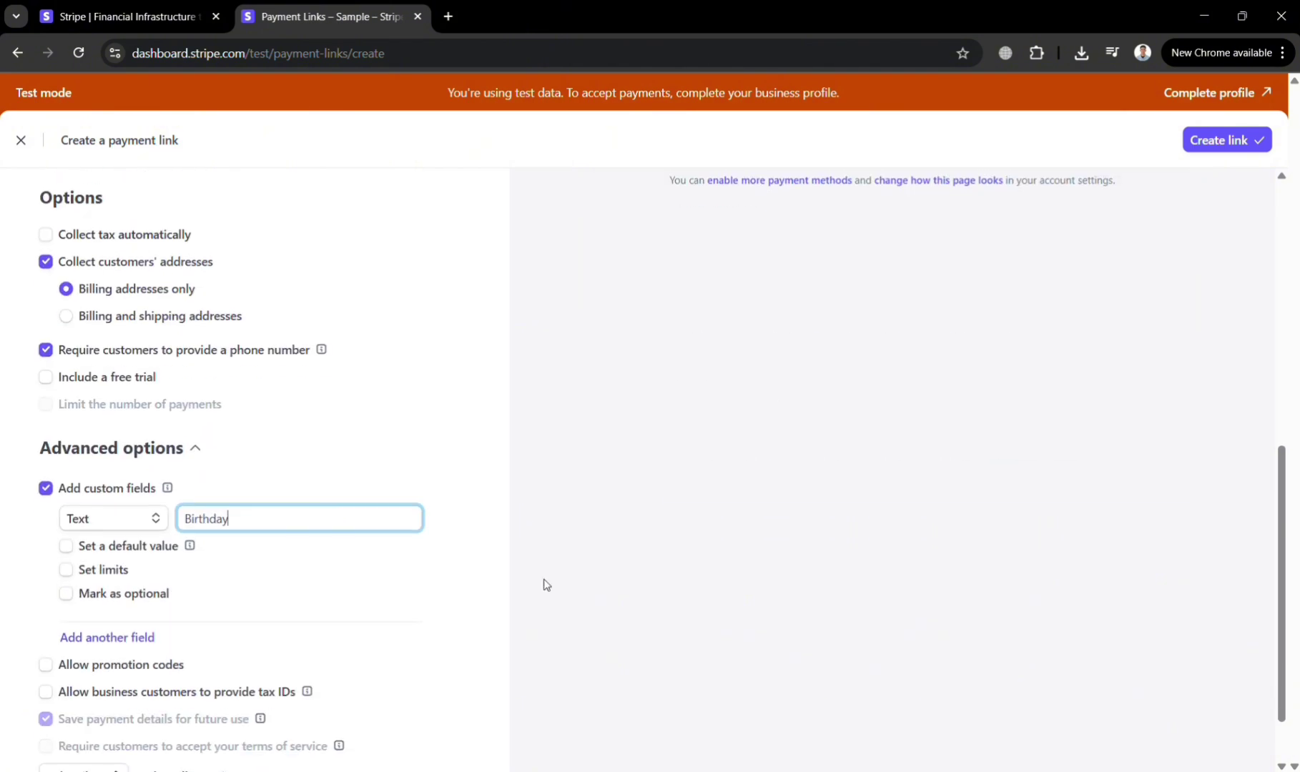
click(53, 486)
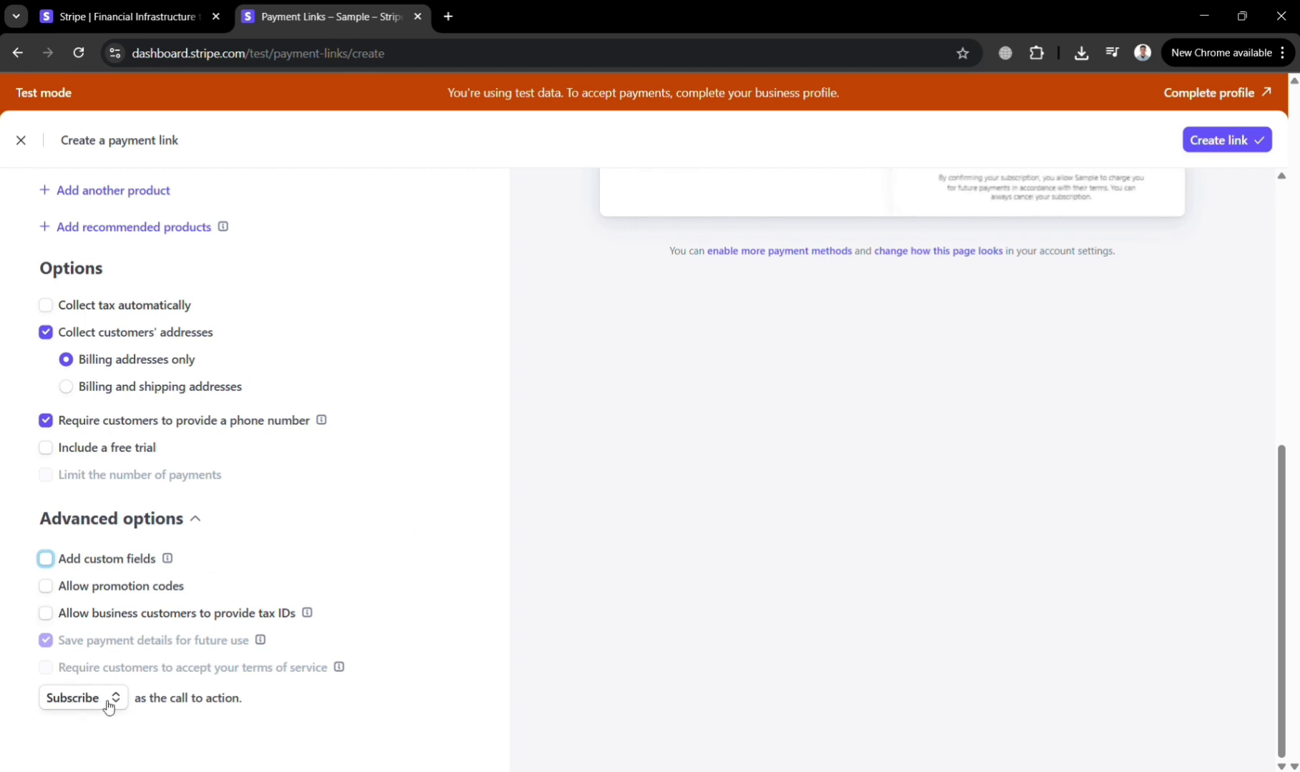
scroll(593, 496, up, 4)
scroll(595, 494, down, 4)
click(115, 701)
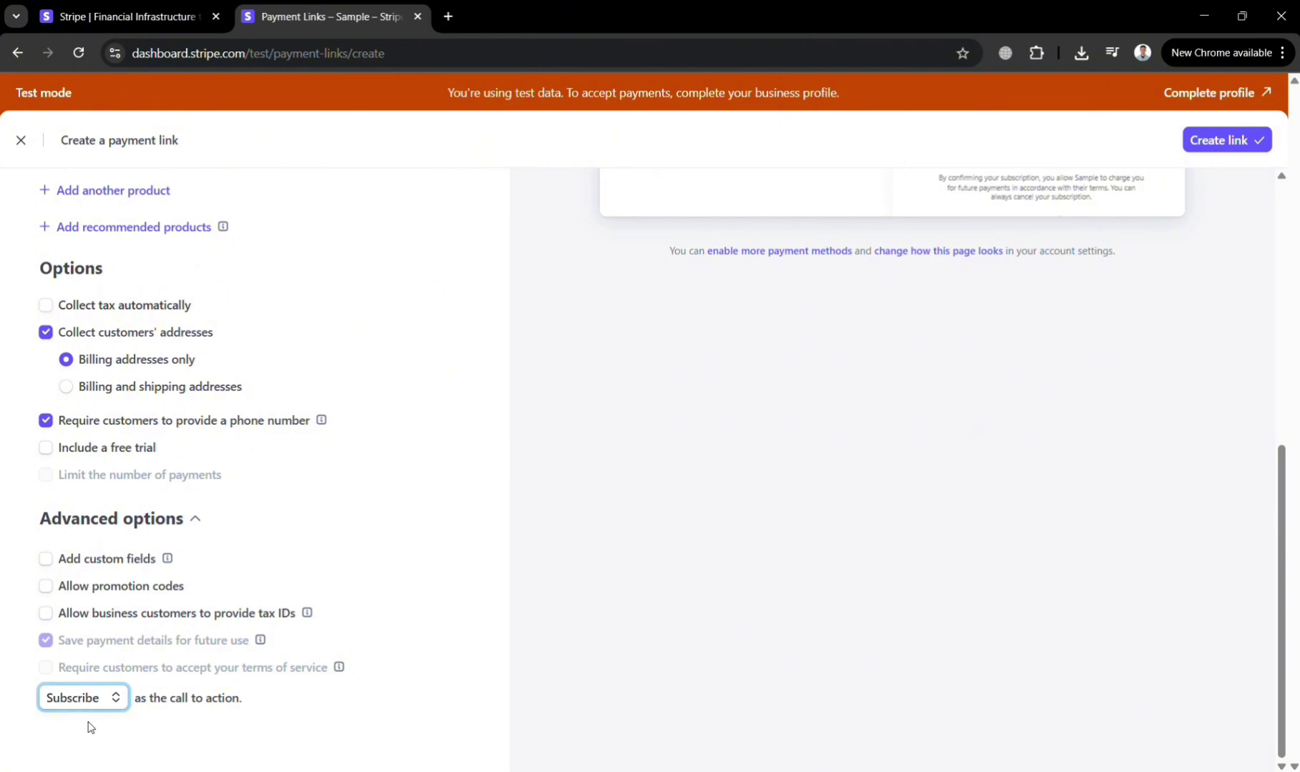
key(d)
scroll(253, 572, up, 7)
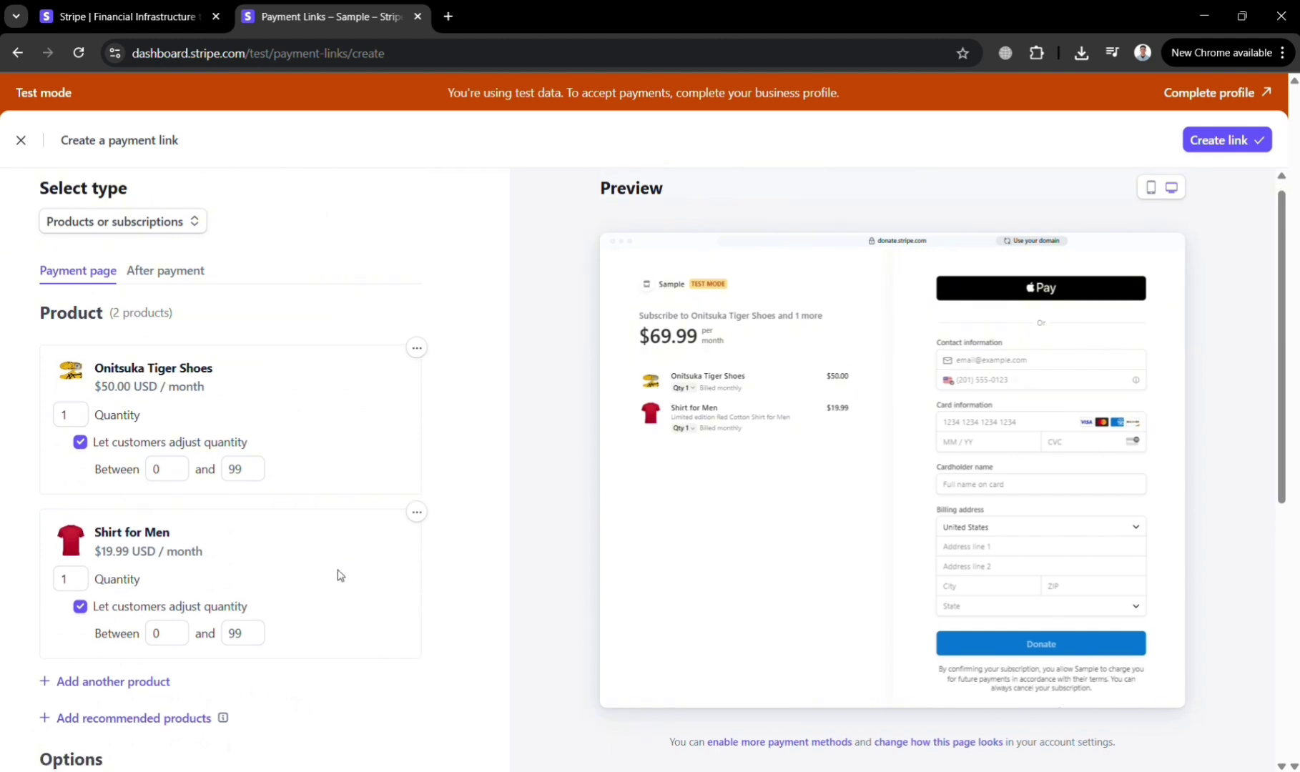
scroll(336, 593, down, 7)
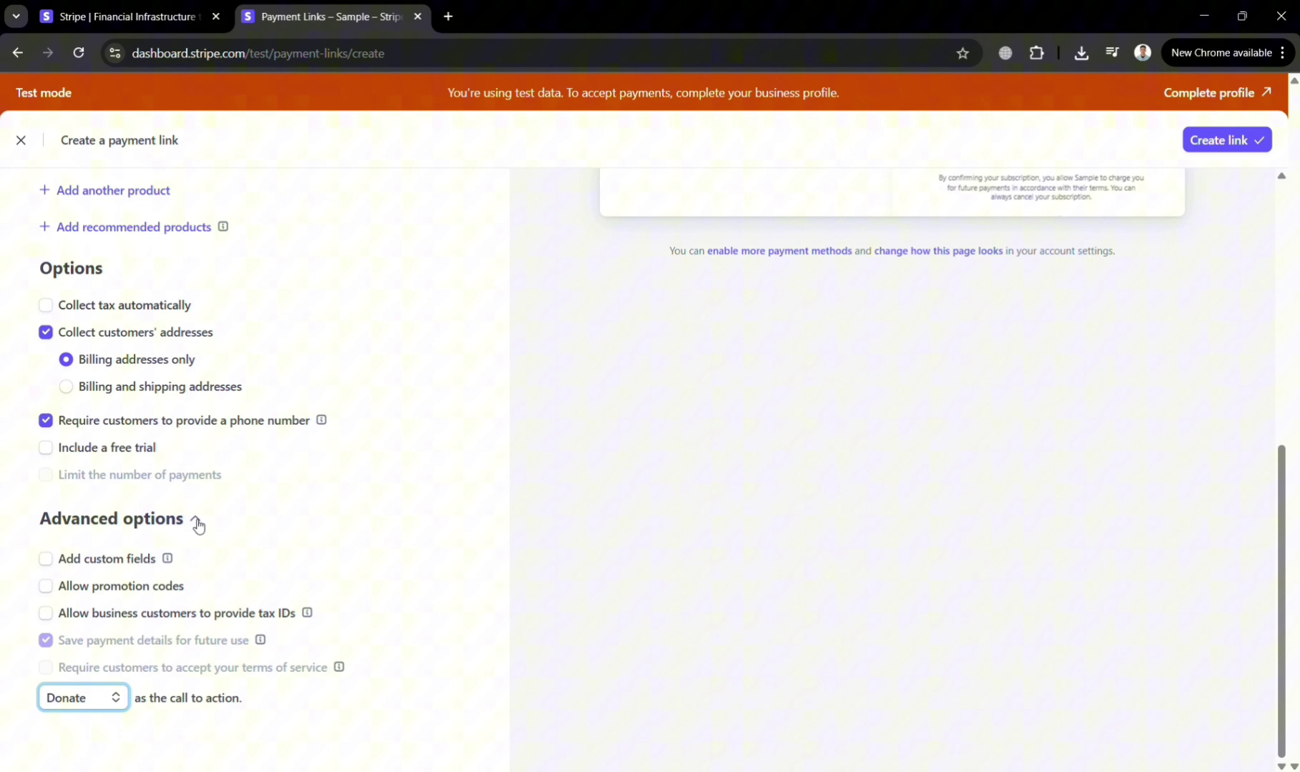
click(205, 521)
click(194, 520)
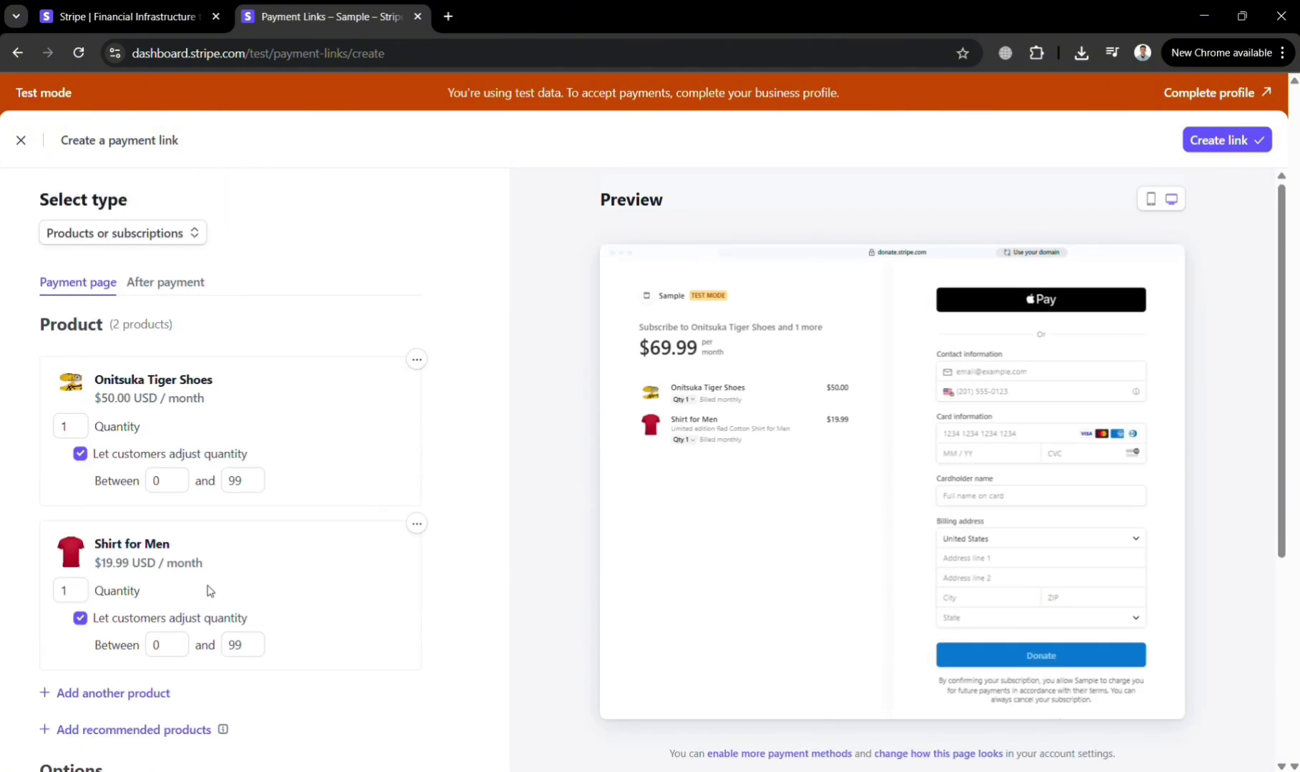
scroll(209, 589, down, 7)
key(Up)
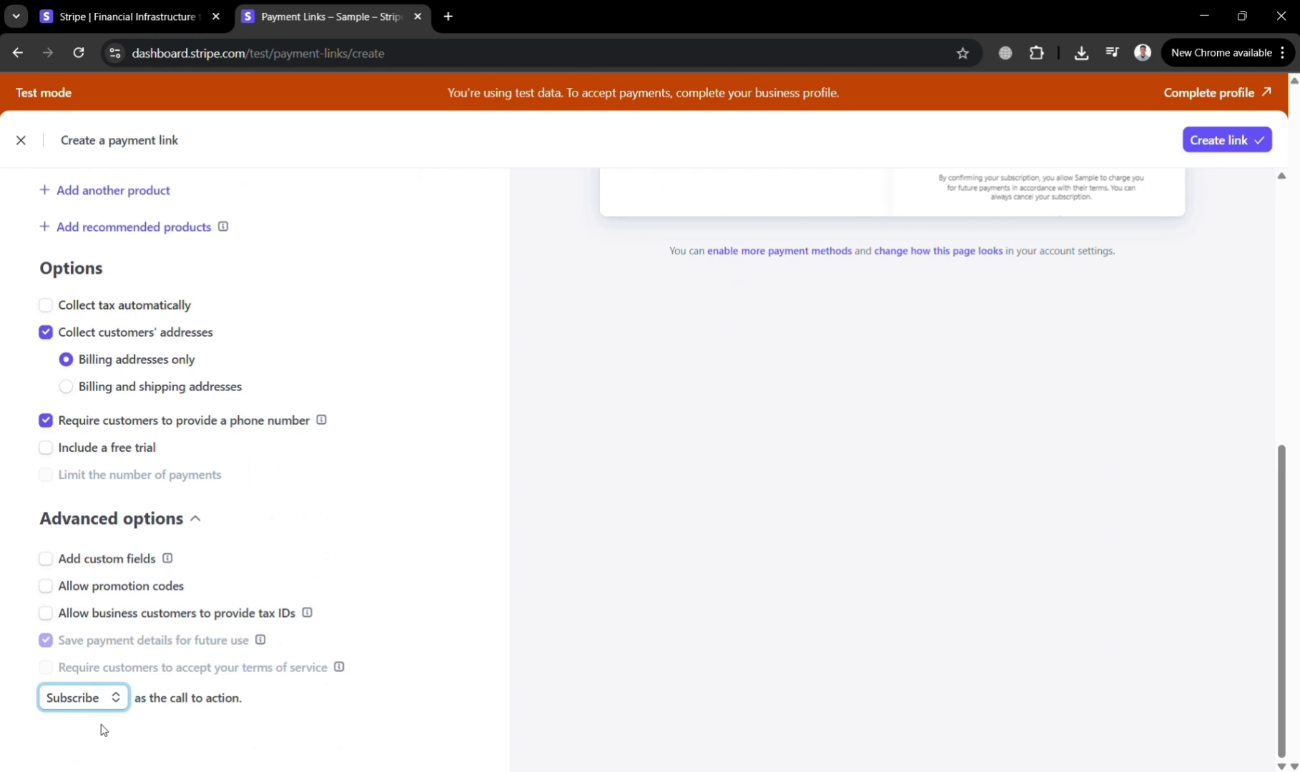
scroll(272, 574, up, 7)
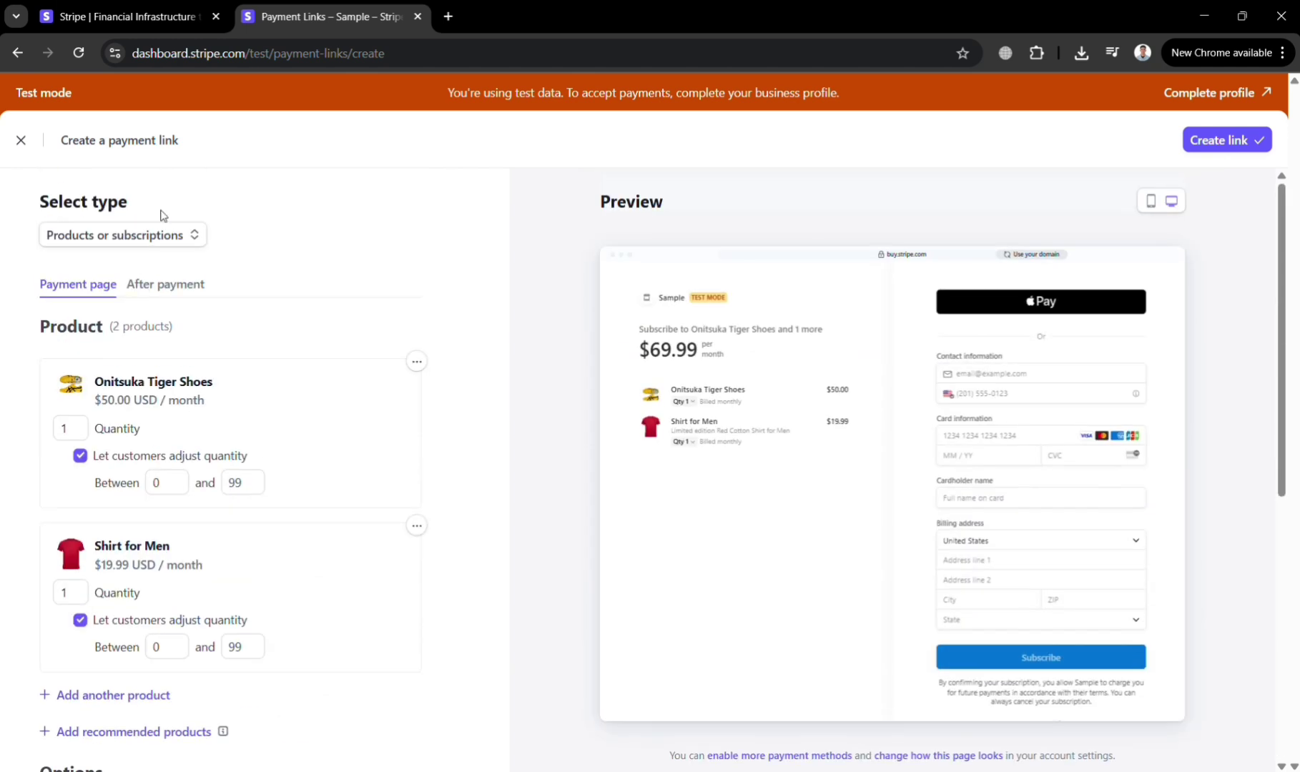
- Replace the default confirmation text with the message 'Thanks for purchasing.'
click(181, 285)
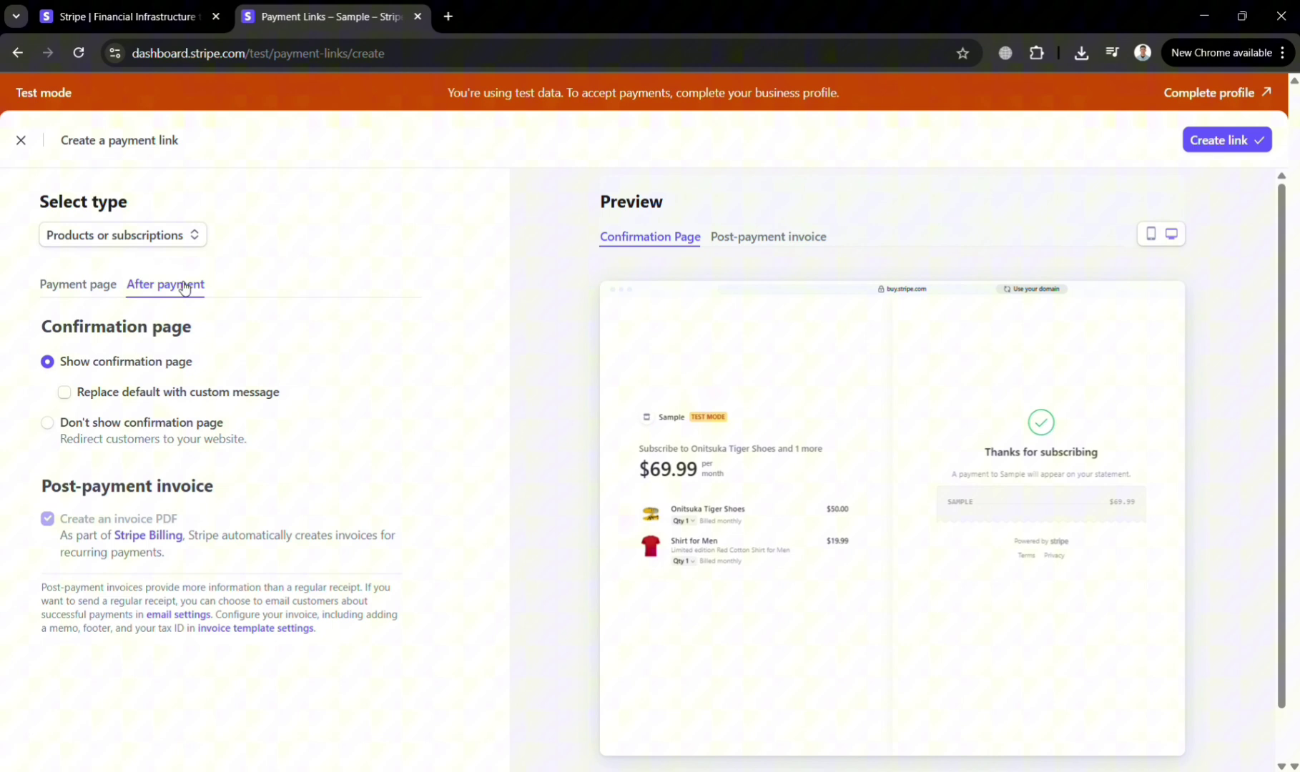
click(72, 396)
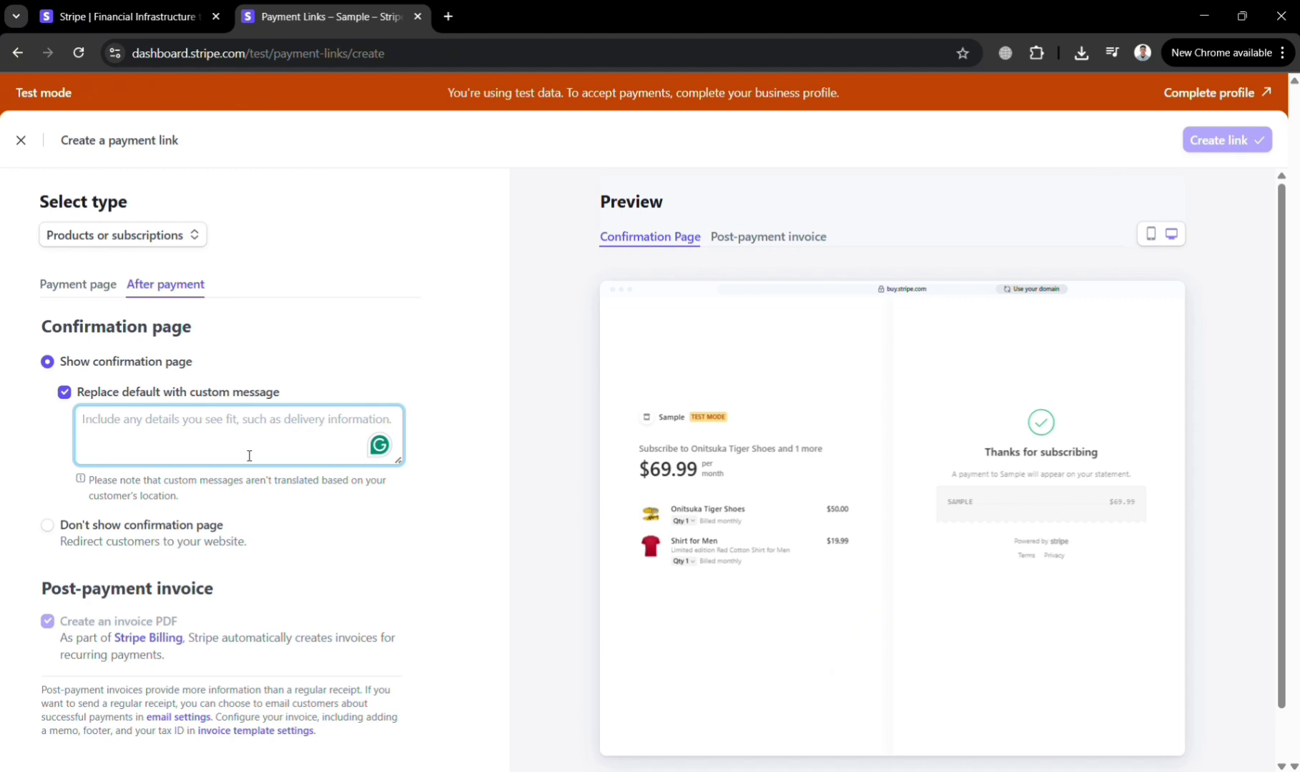
text(Thanks )
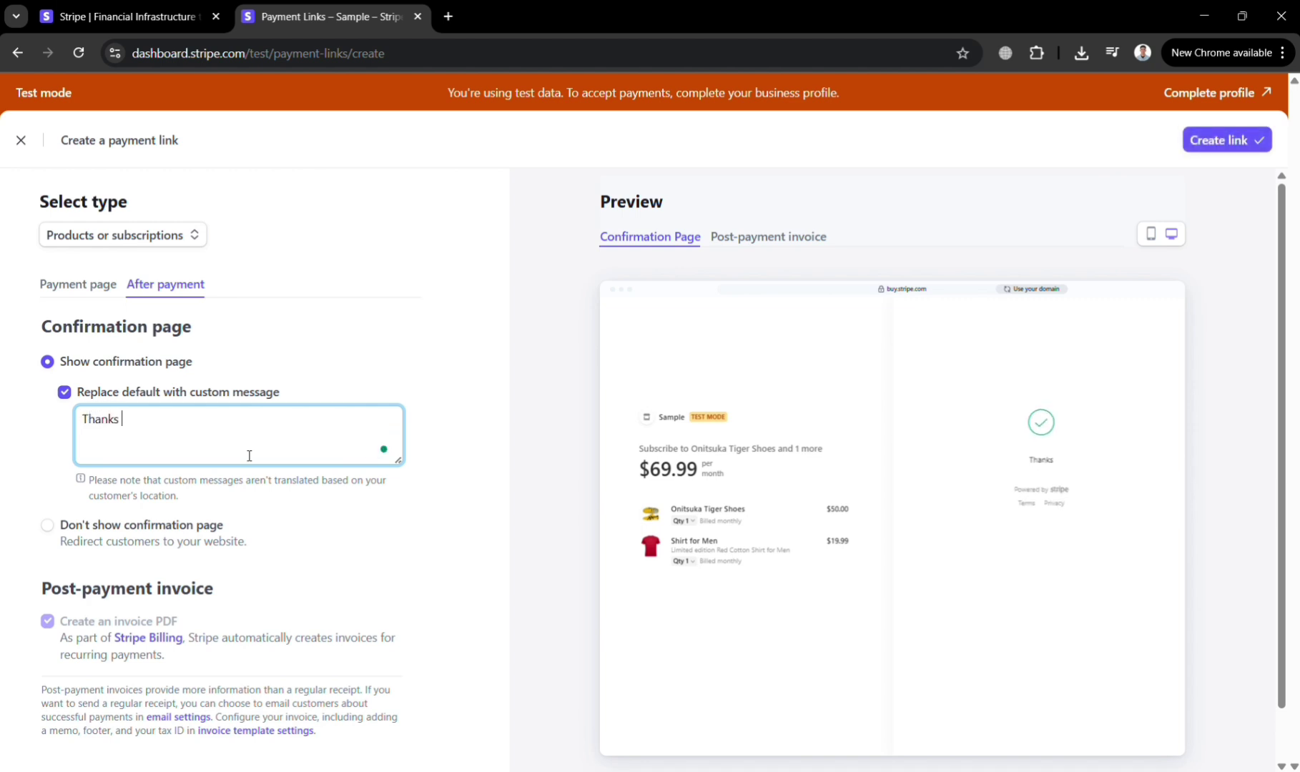
text(for ppurchasing)
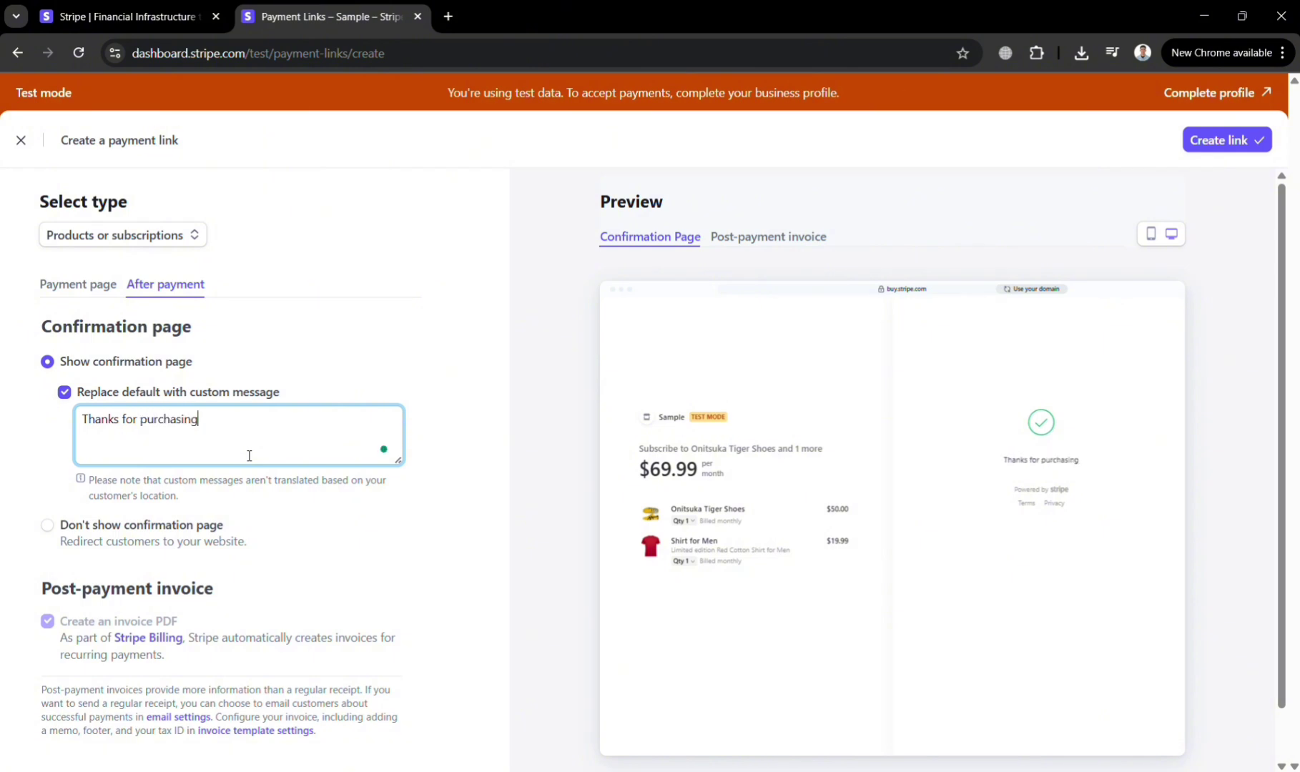
text(.)
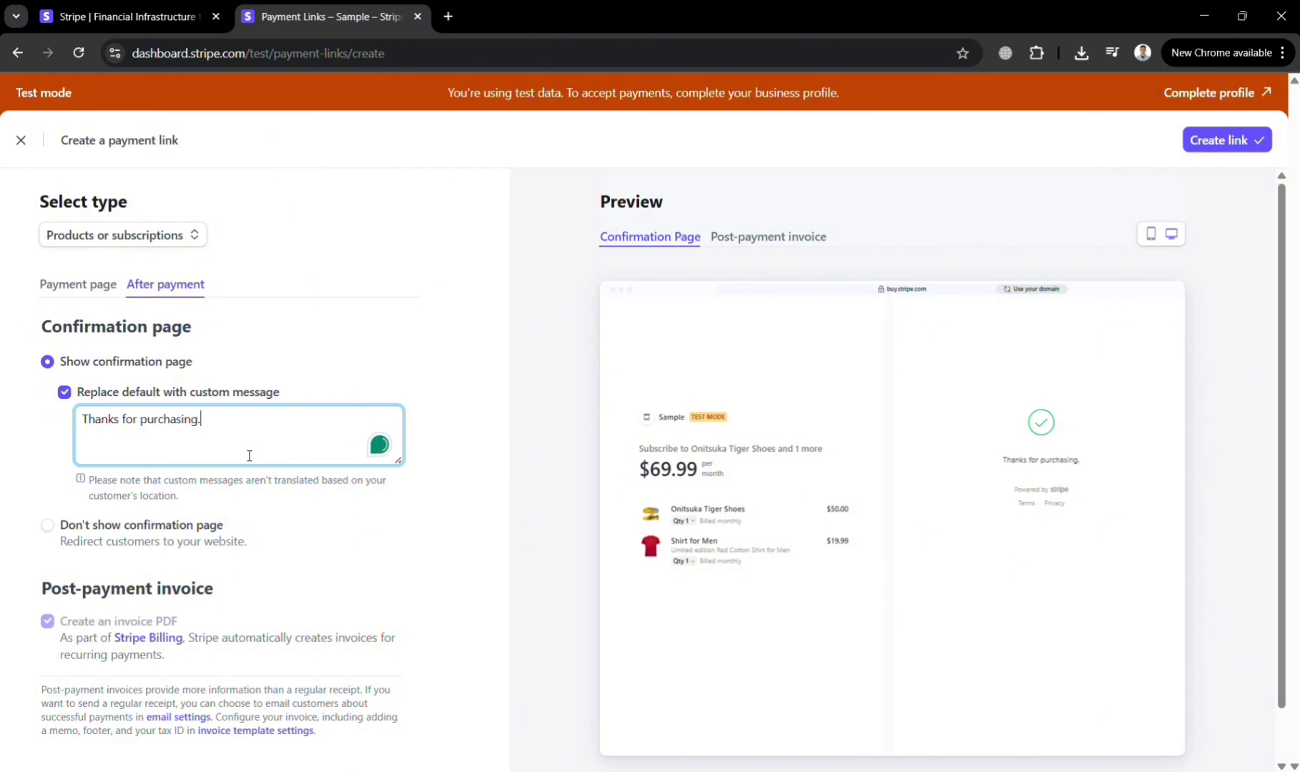
click(472, 581)
scroll(365, 566, down, 1)
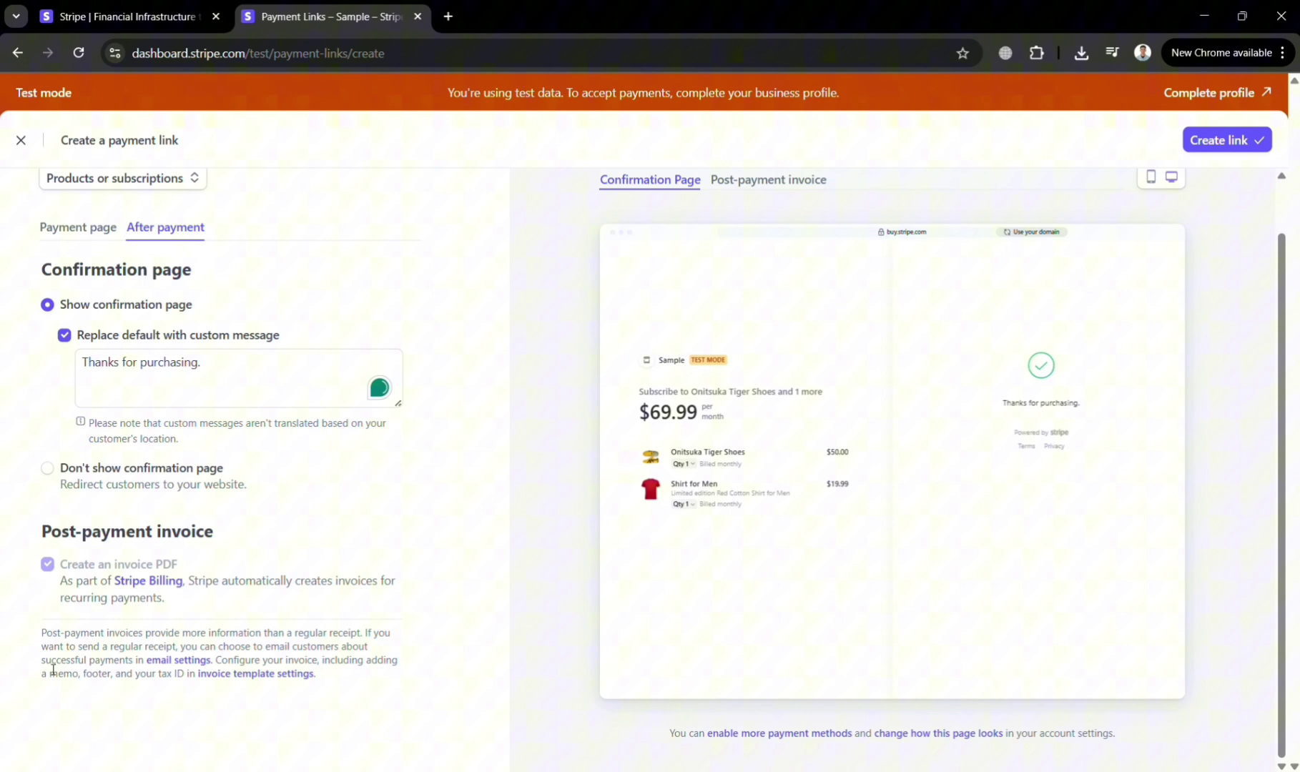
- Create the 'Onitsuka Tiger Shoes and 1 more' link at $69.99/month and review its details
click(1258, 141)
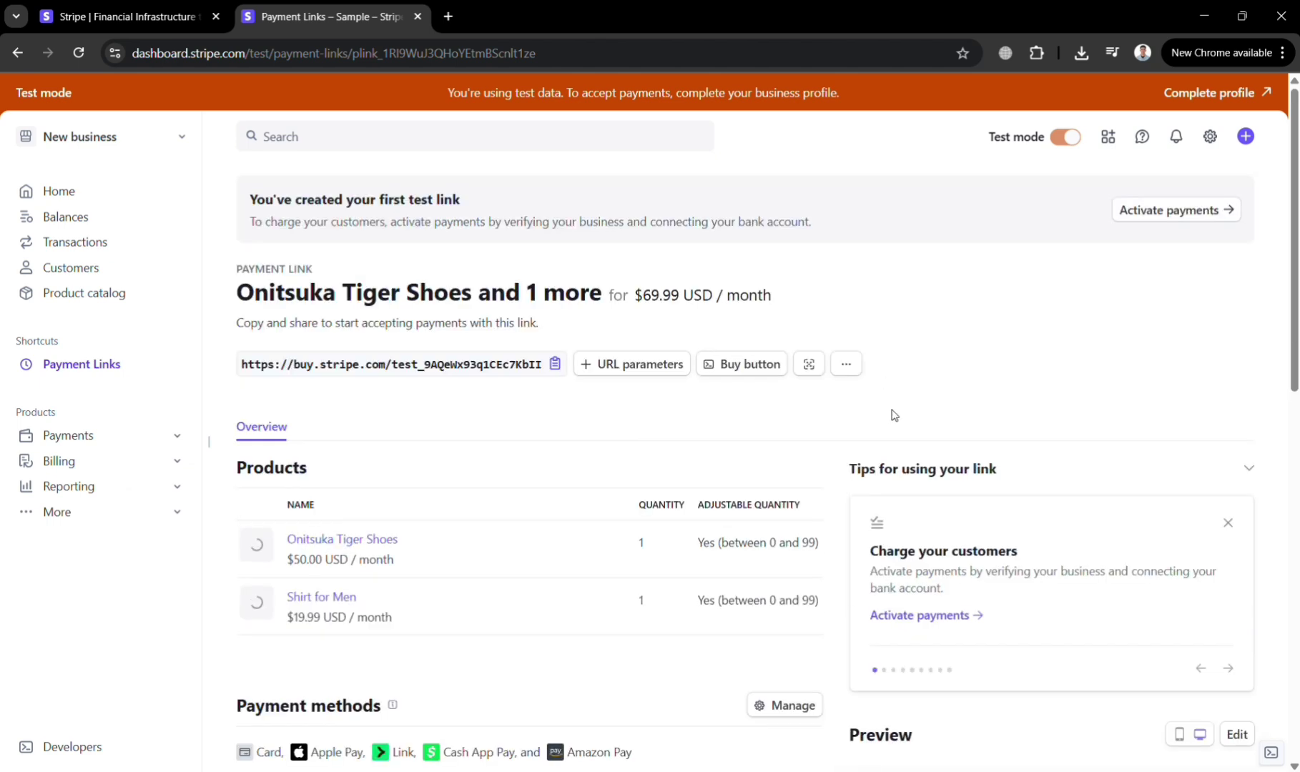
scroll(745, 563, down, 4)
scroll(745, 563, down, 4)
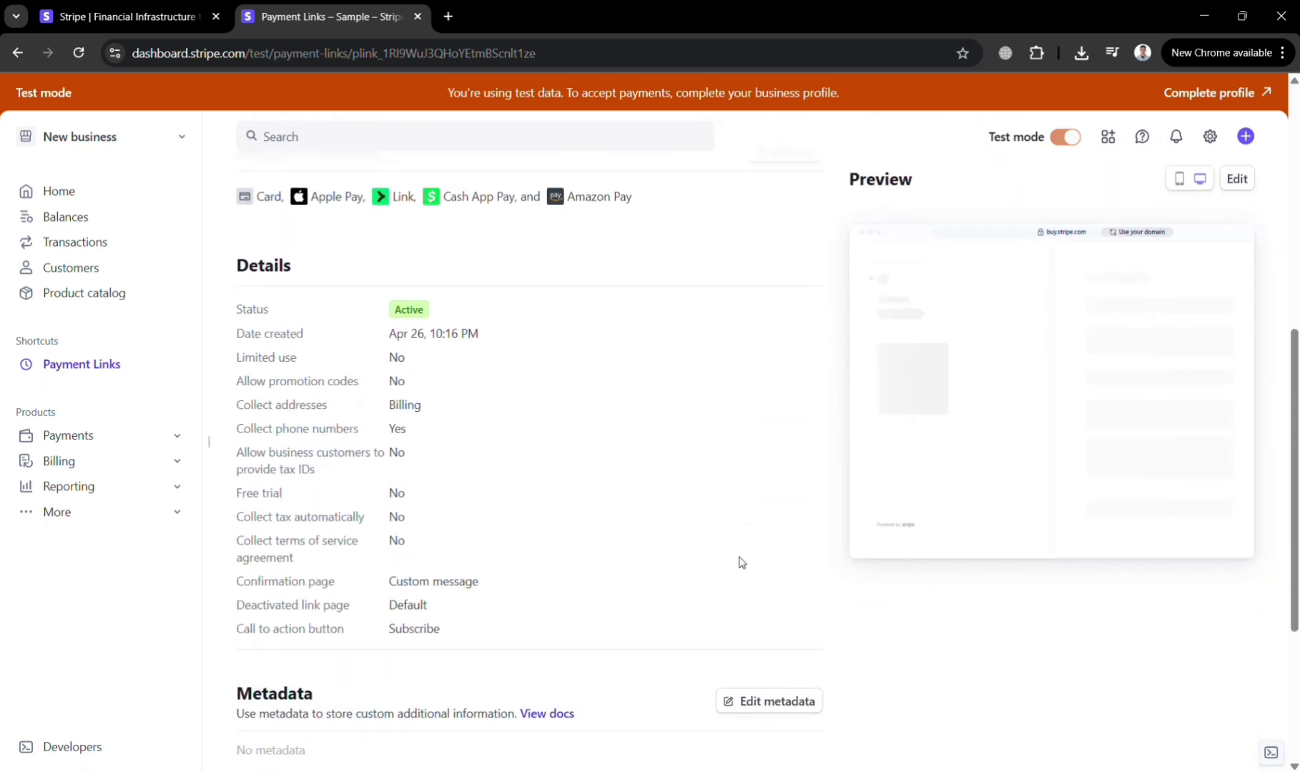
scroll(740, 563, up, 7)
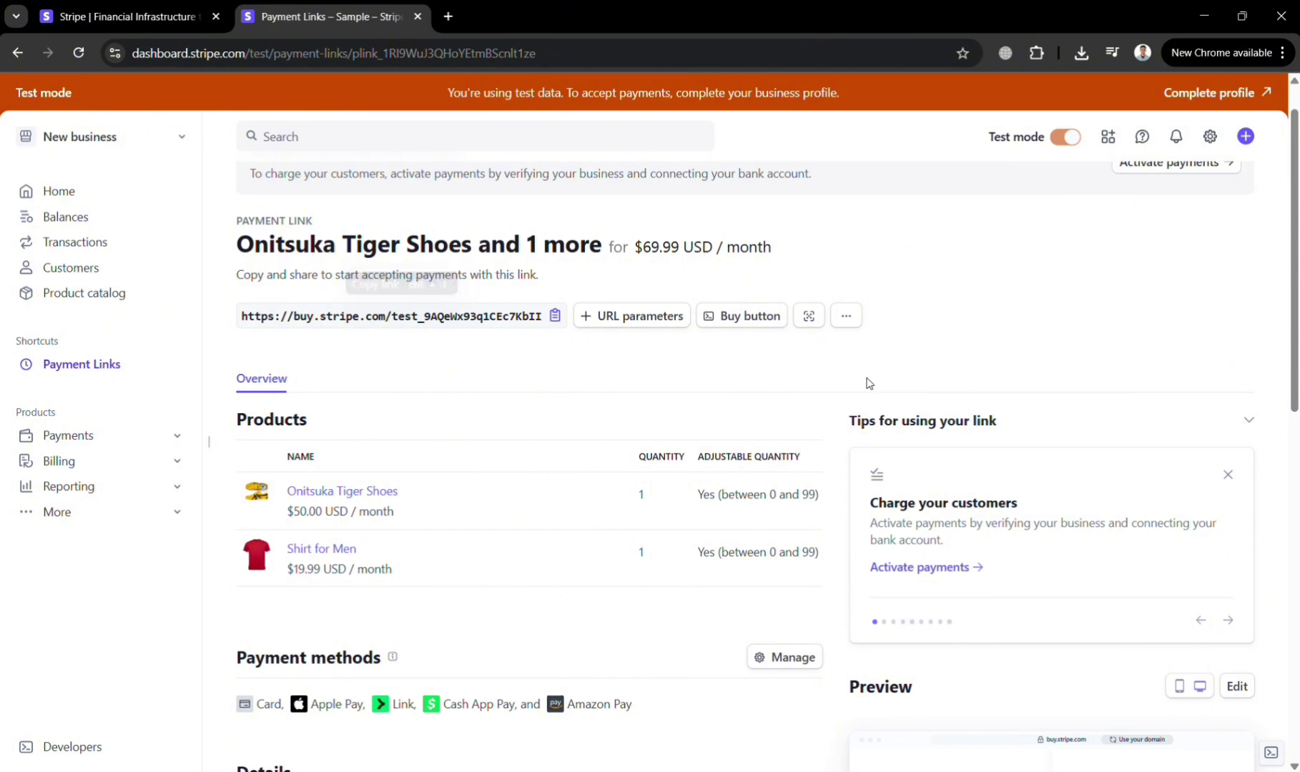
scroll(836, 549, down, 11)
scroll(836, 548, up, 4)
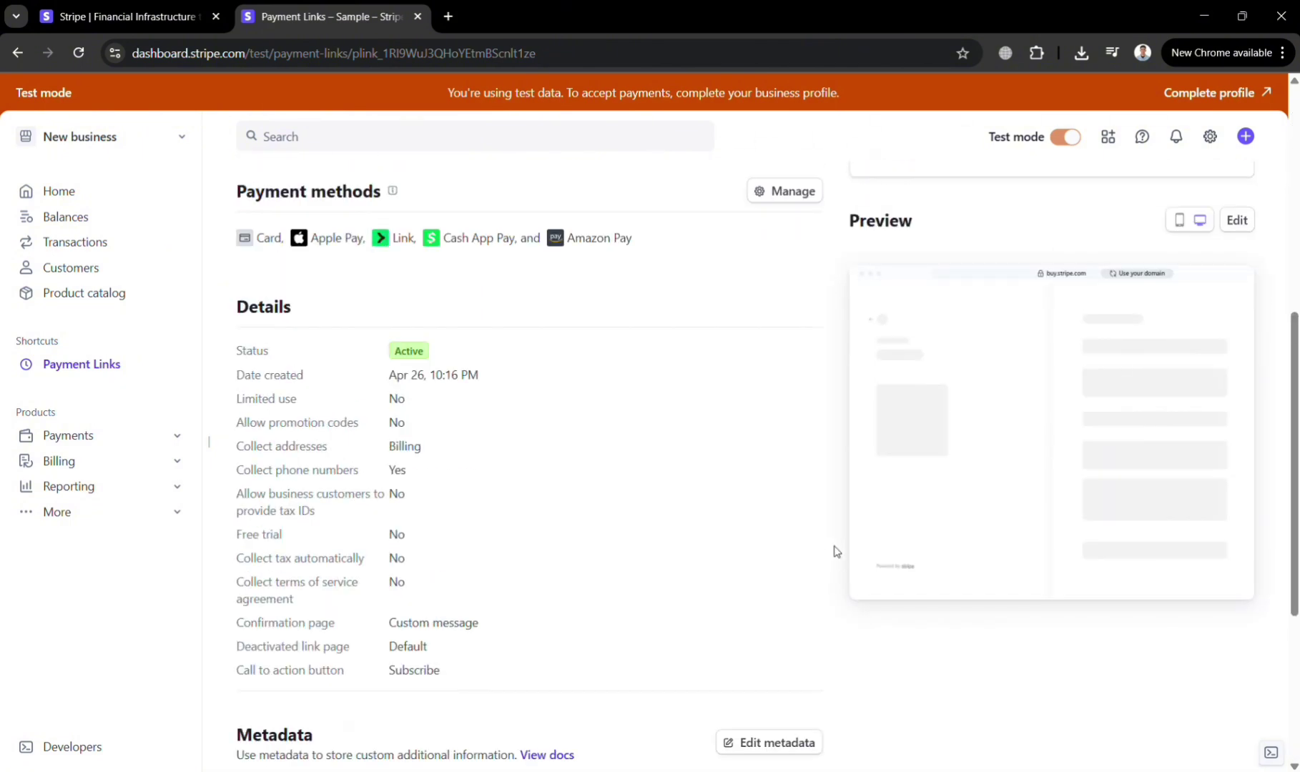
scroll(296, 517, down, 5)
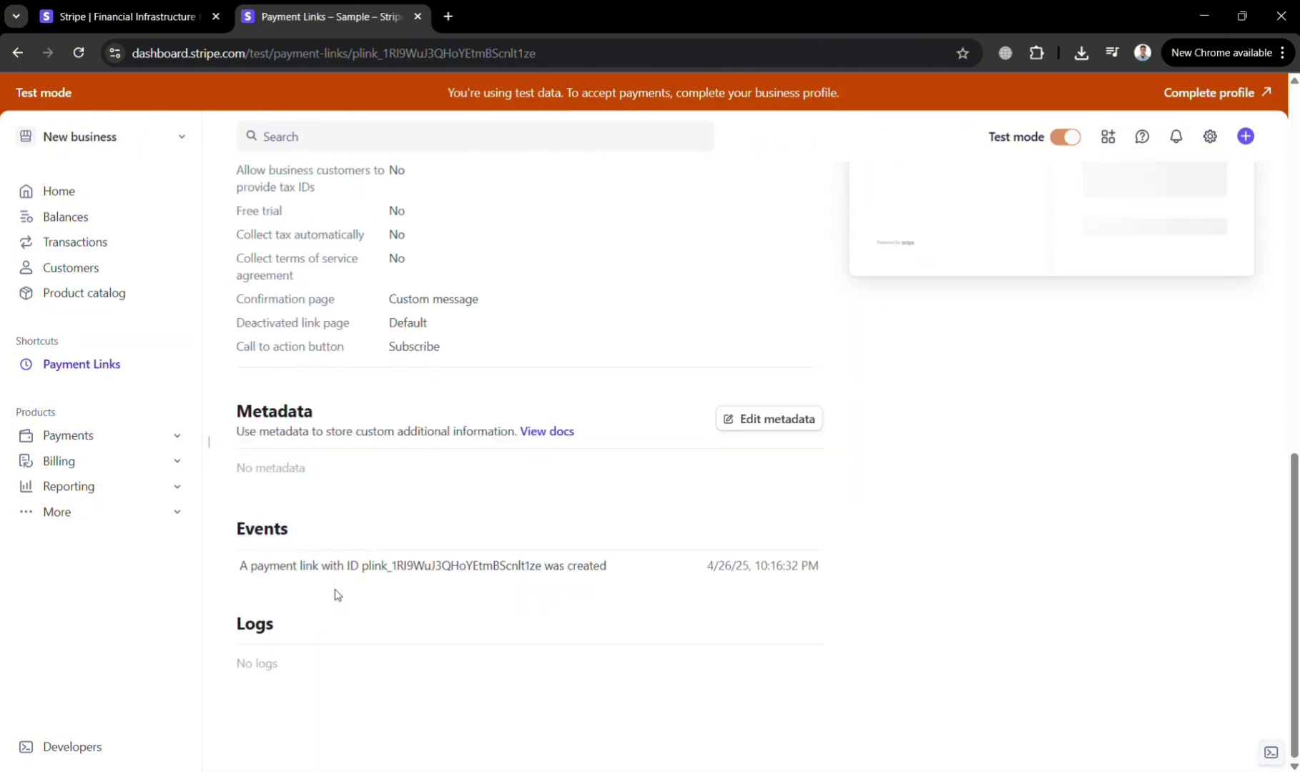
- Visit Product catalog and Customers, then open a blank Add a product form
scroll(337, 594, up, 12)
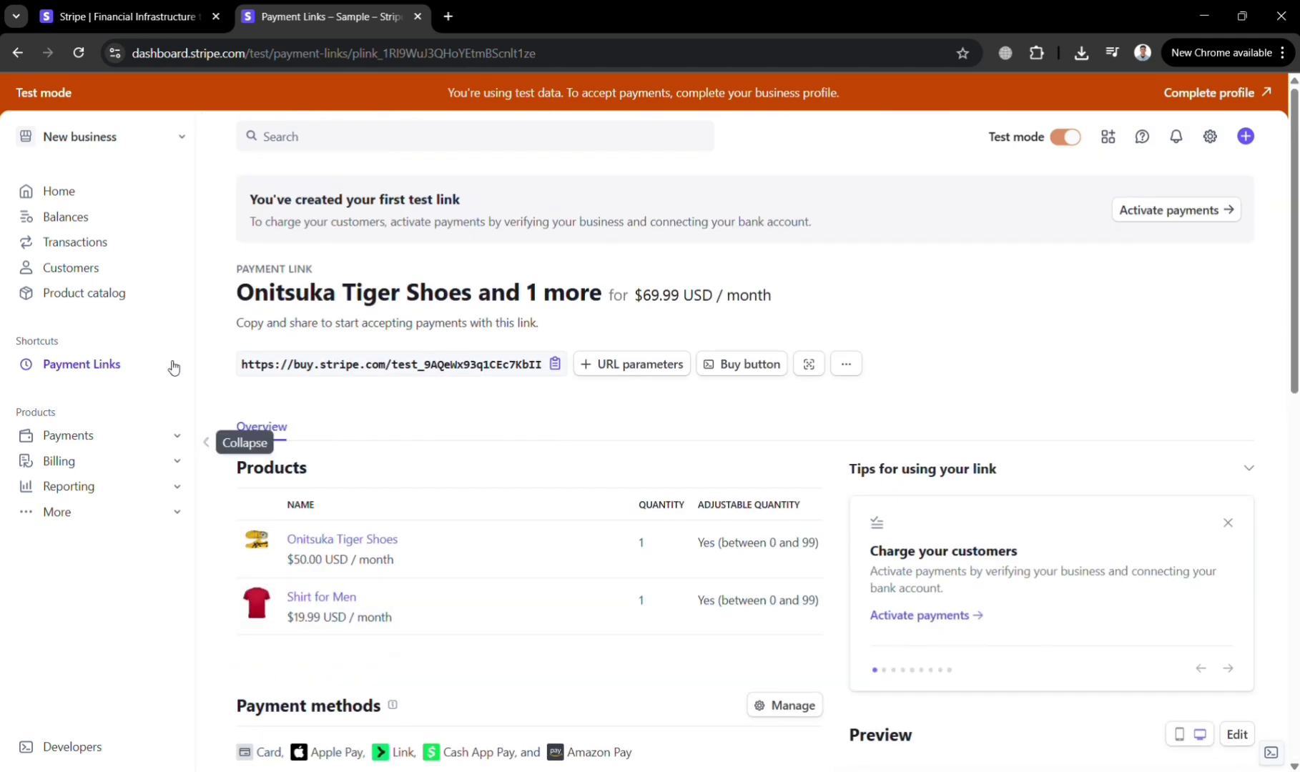
click(99, 301)
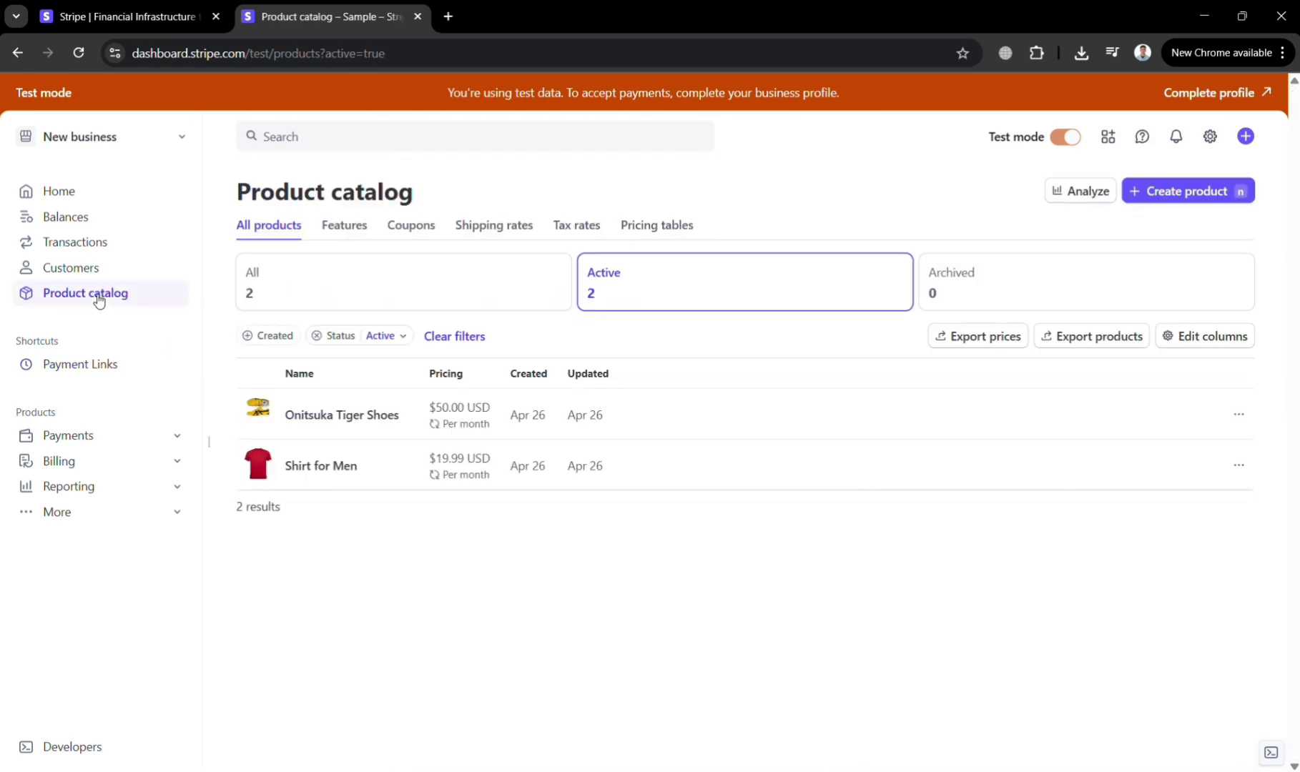
click(86, 269)
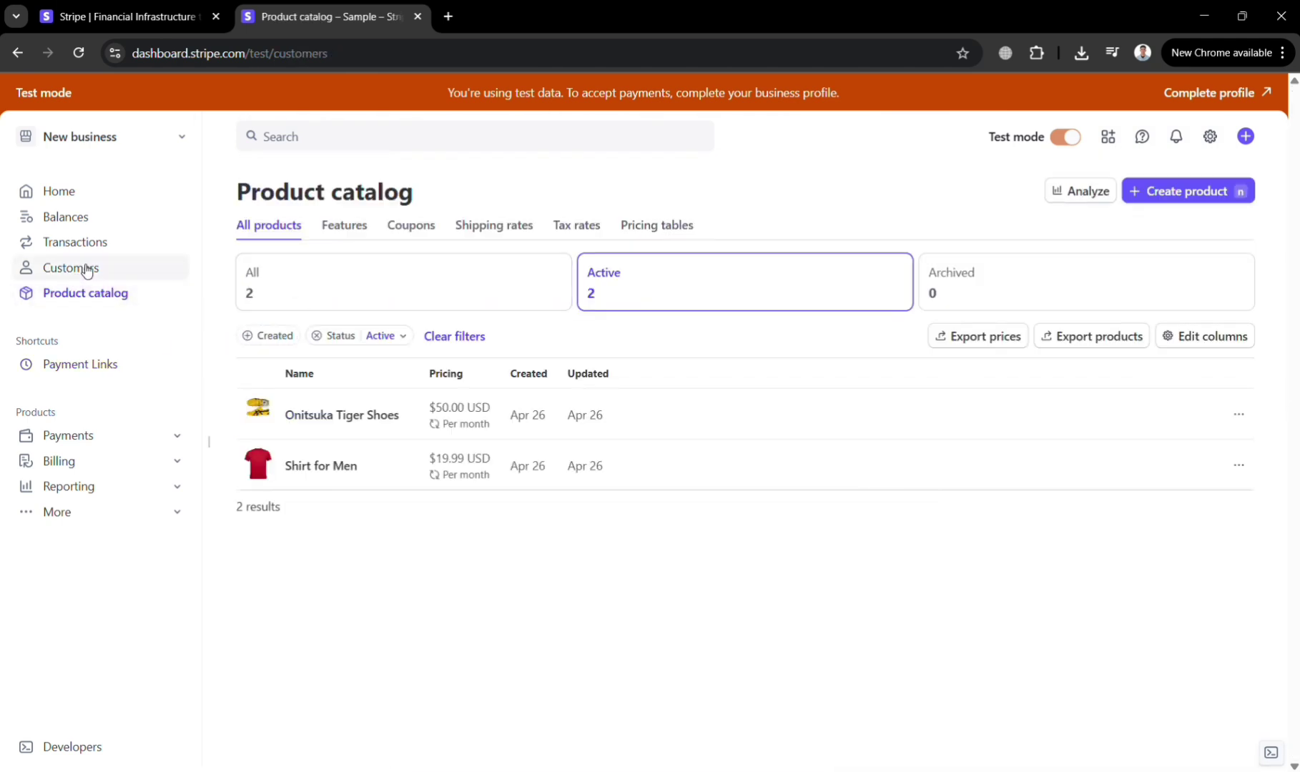
click(106, 294)
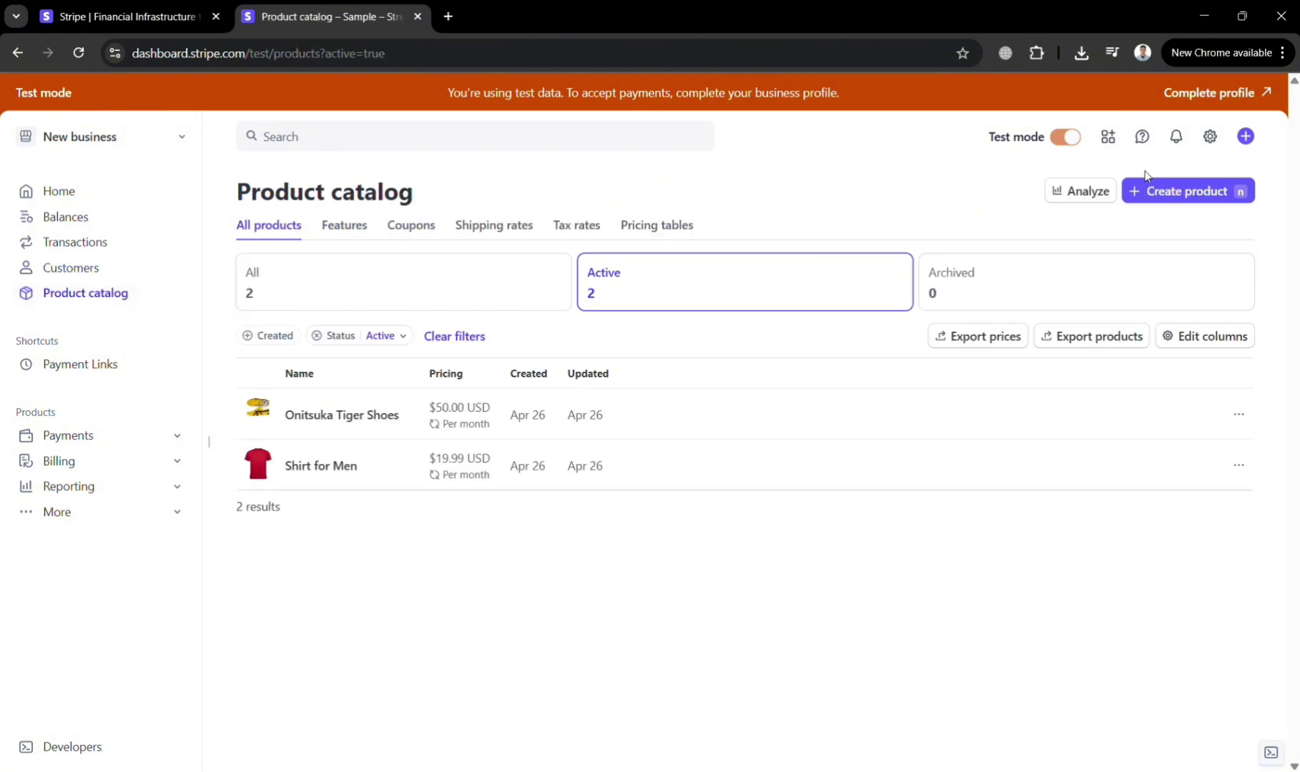
click(1173, 189)
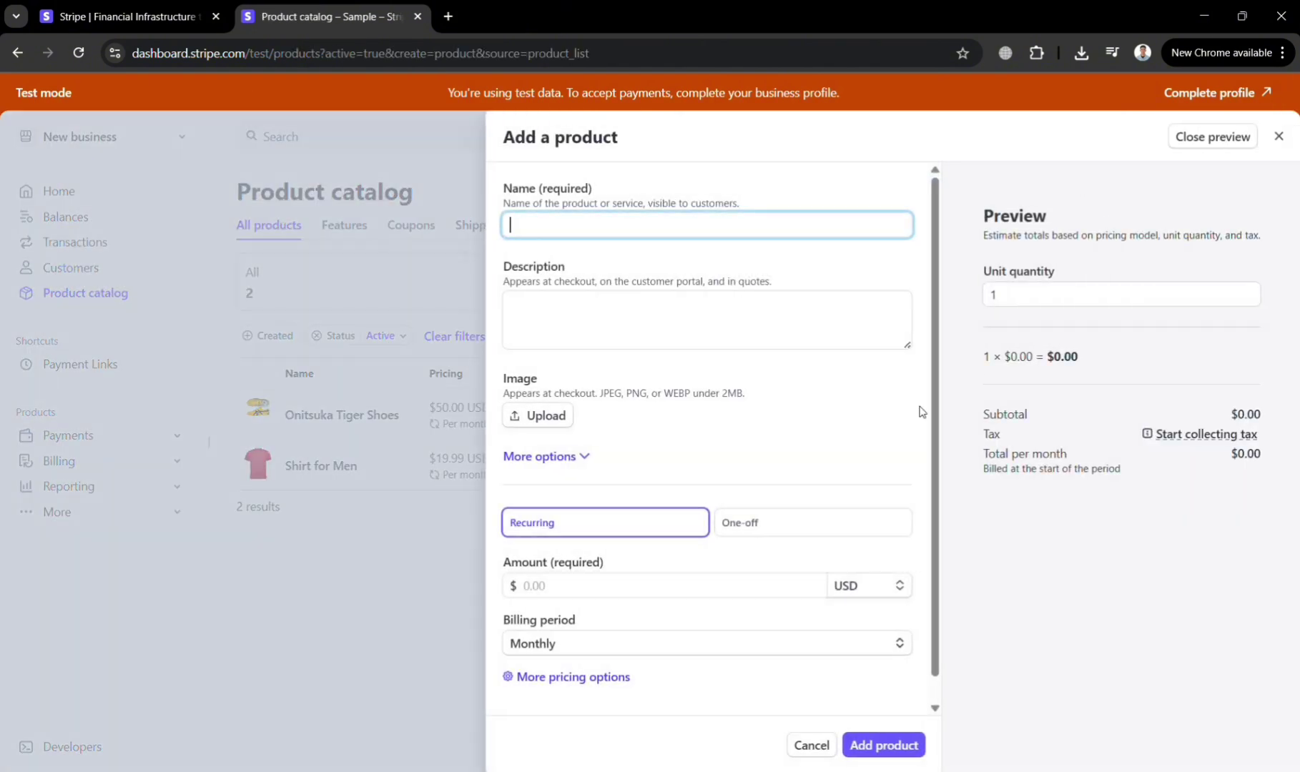